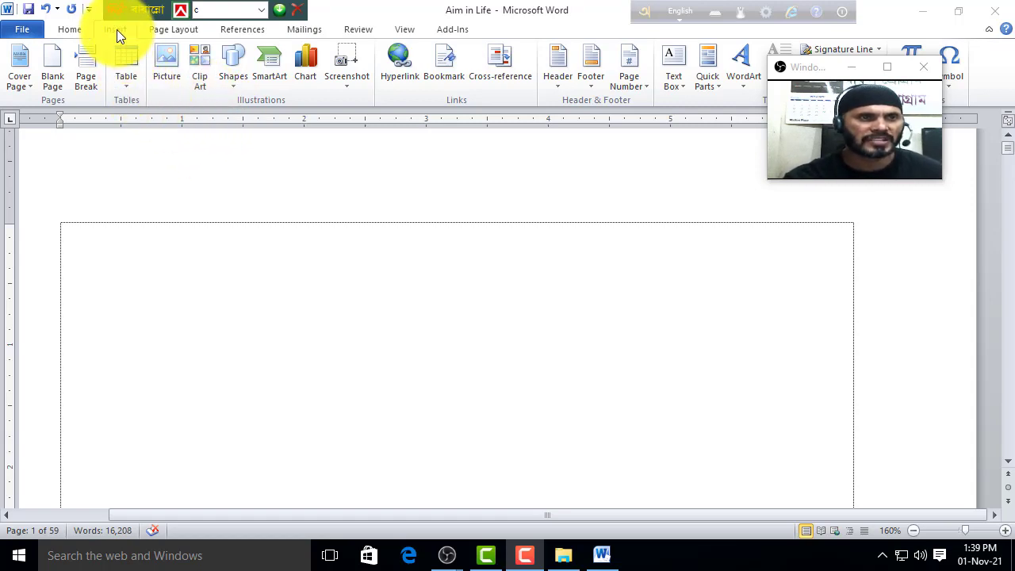
- List all available clip art and insert the image of the white cottage beside the water
left_click(202, 62)
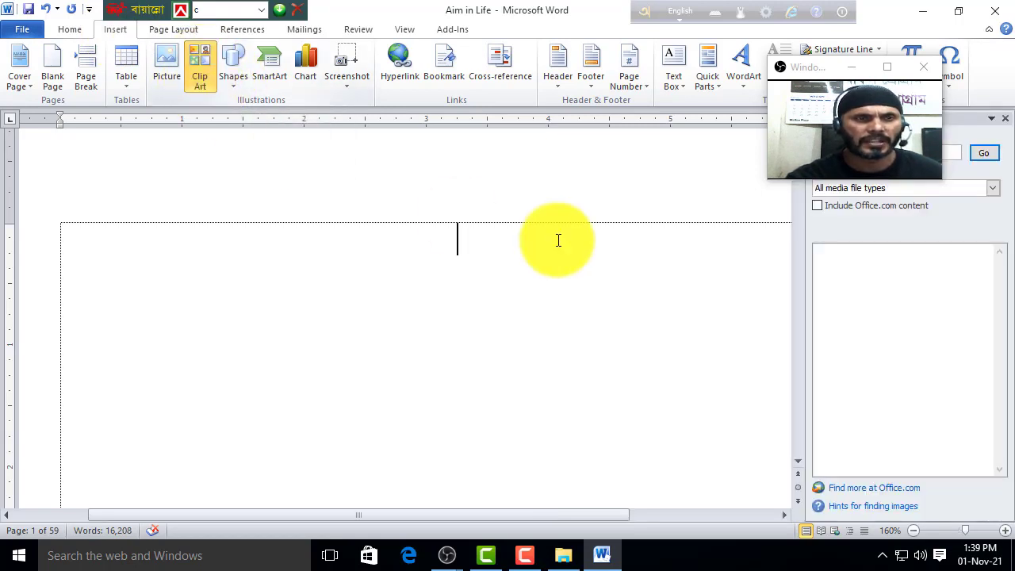
left_click(983, 156)
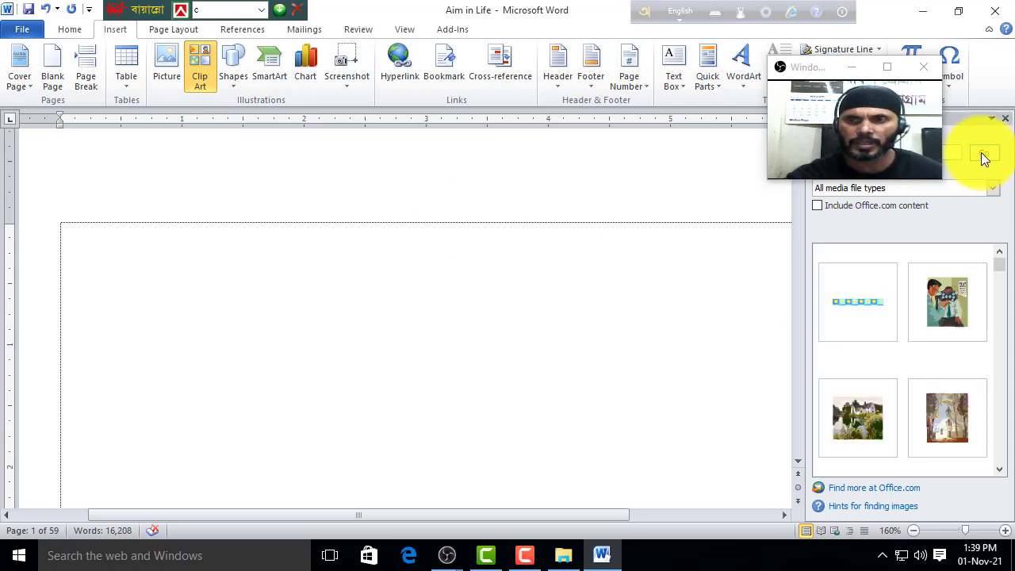
mouse_move(981, 317)
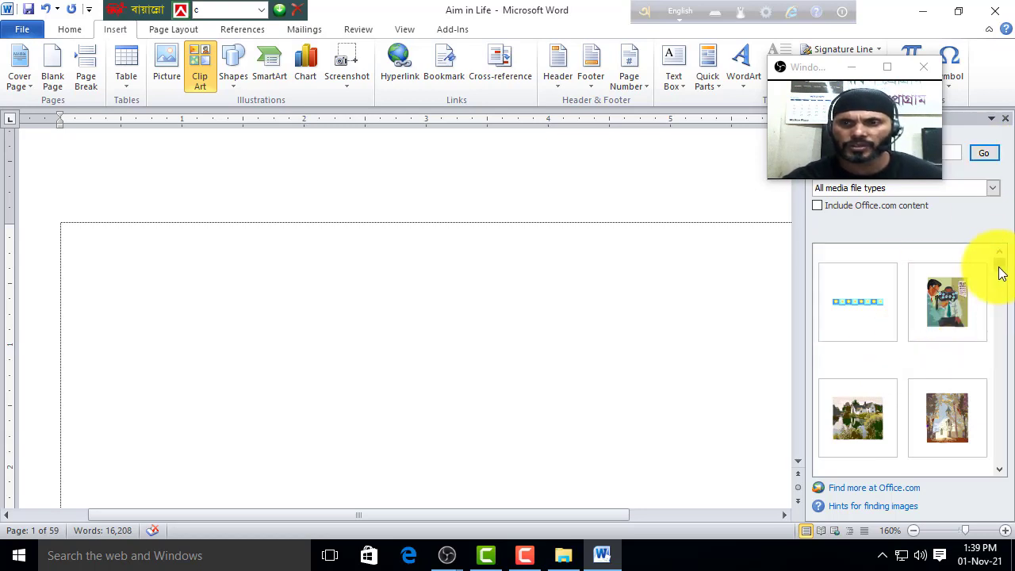
mouse_move(998, 272)
left_mouse_down()
mouse_move(1003, 303)
mouse_move(1007, 264)
left_mouse_up()
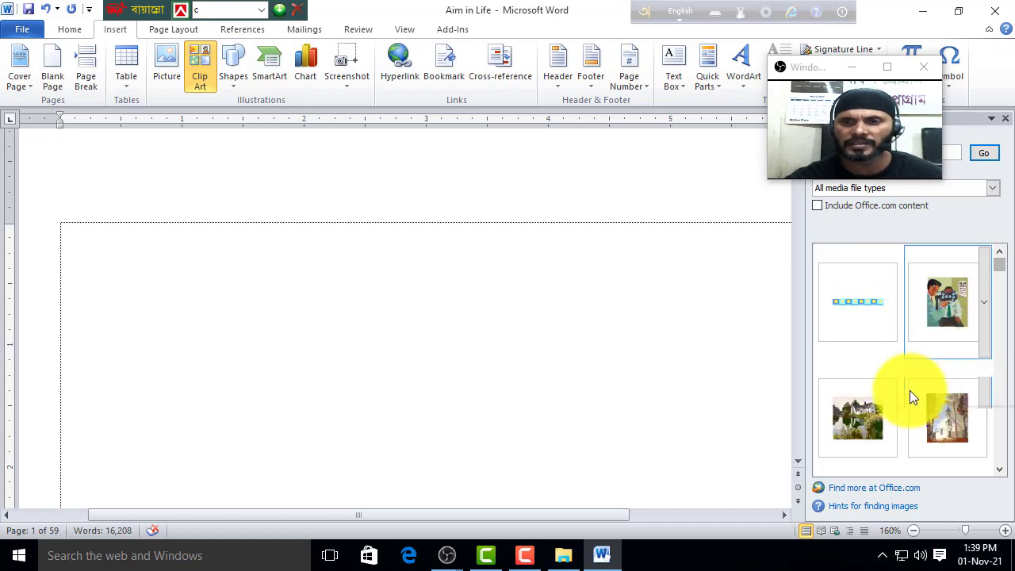
left_click(857, 416)
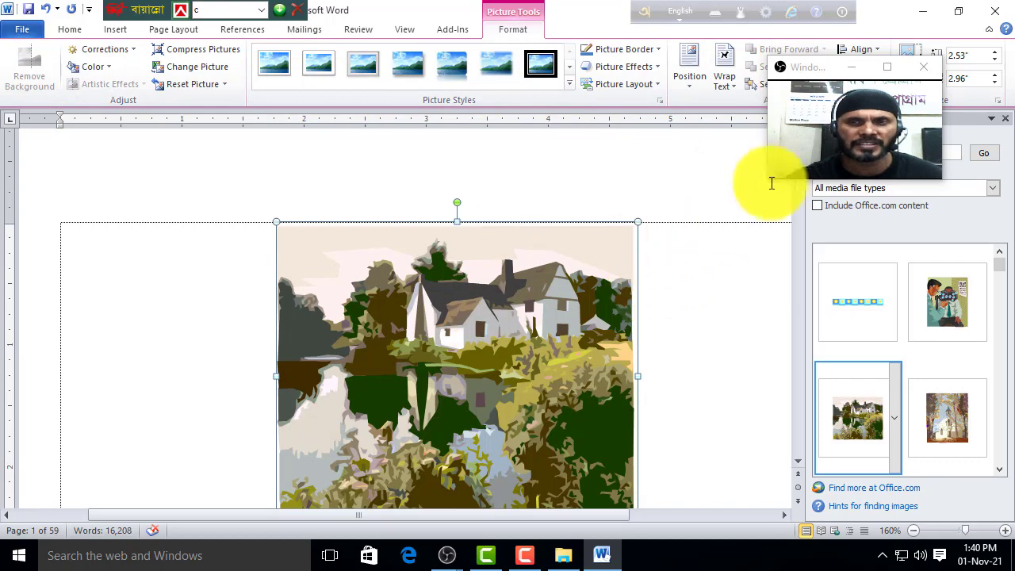
- Select the inserted cottage picture and look at the brightness and contrast correction presets
left_click_drag(805, 74, 884, 92)
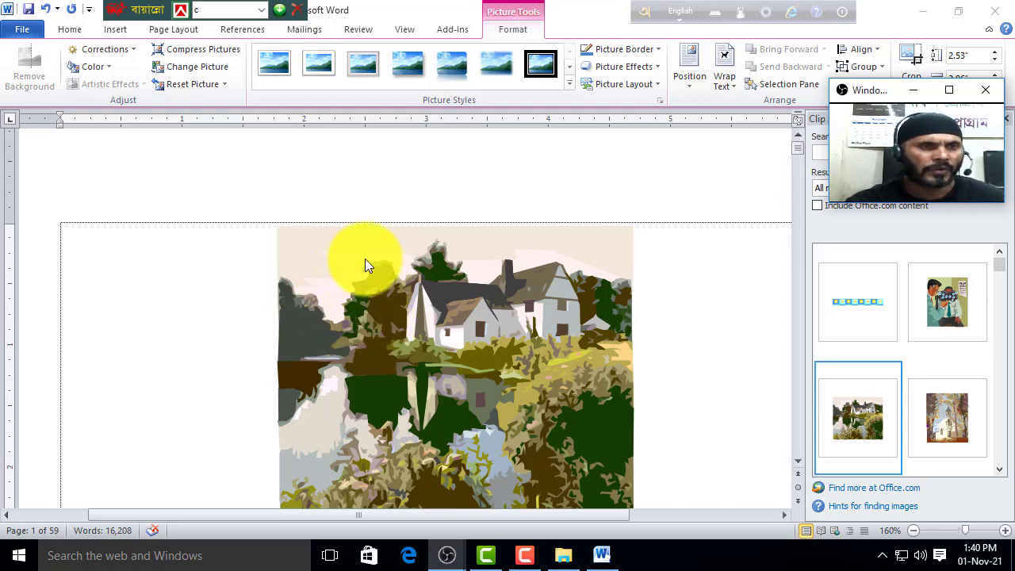
left_click(382, 337)
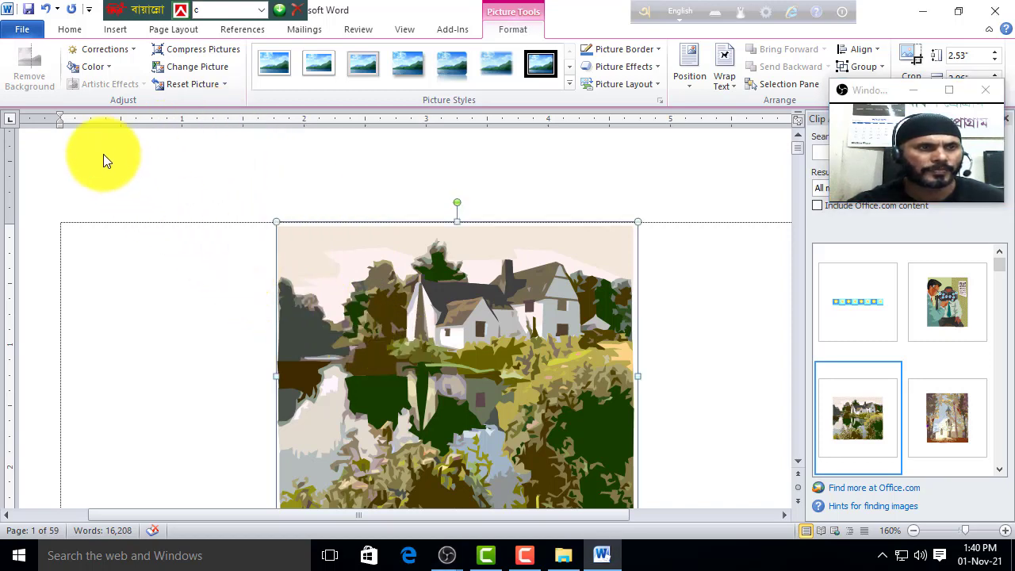
left_click(133, 48)
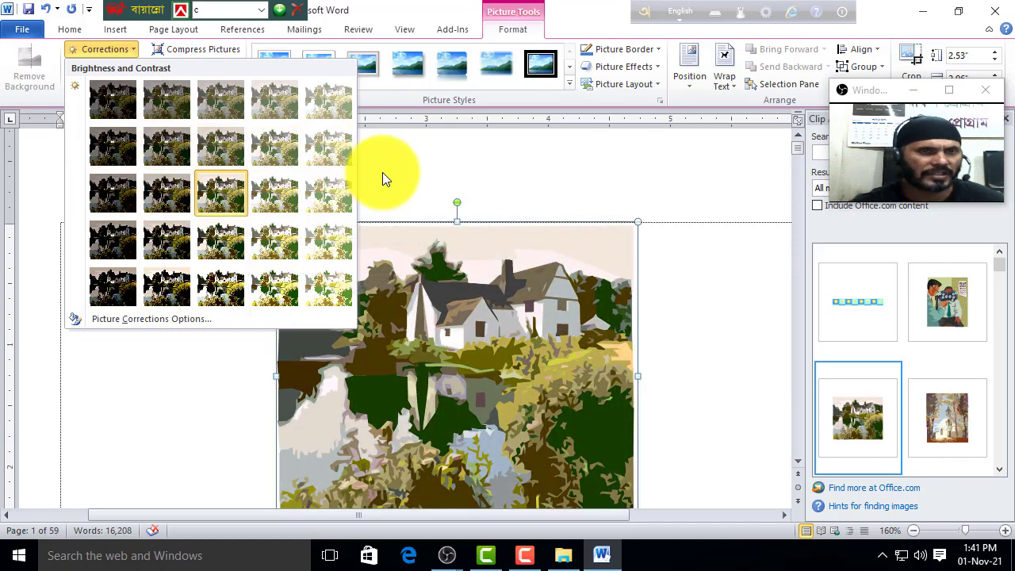
left_click(382, 172)
- Recolor the cottage picture with the dark green variation, and reset the picture and its size
left_click(112, 67)
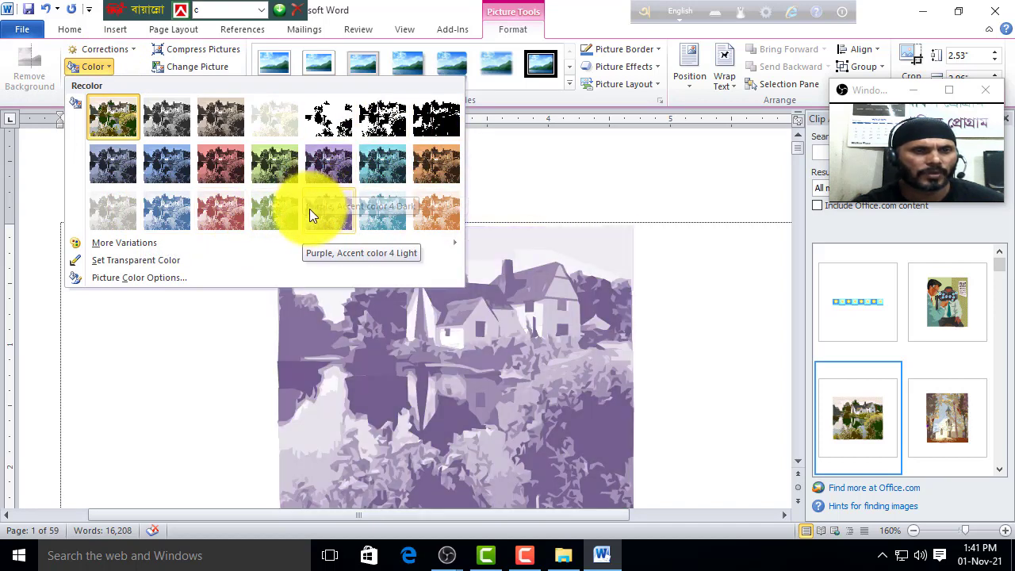
left_click(280, 164)
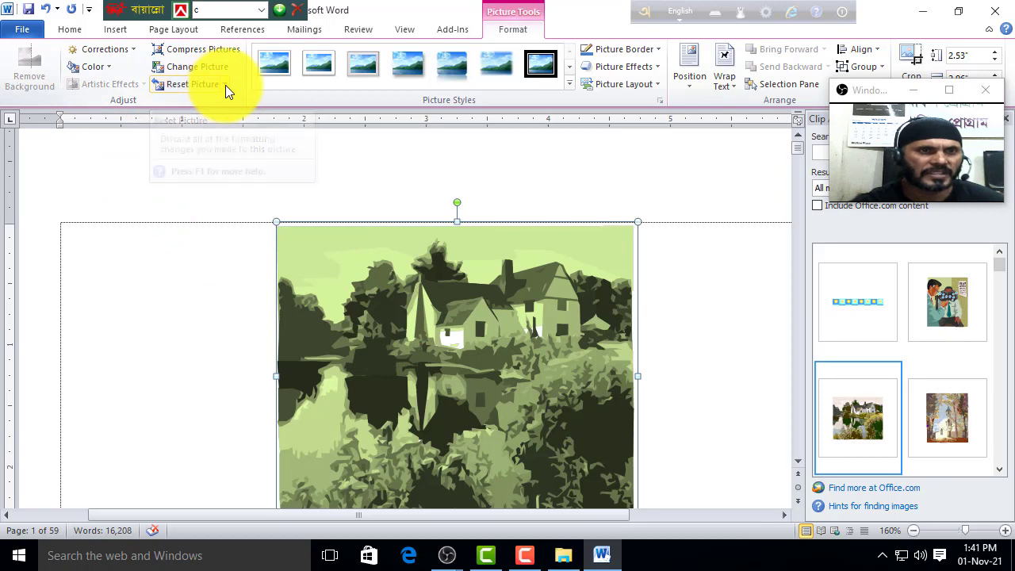
left_click(225, 85)
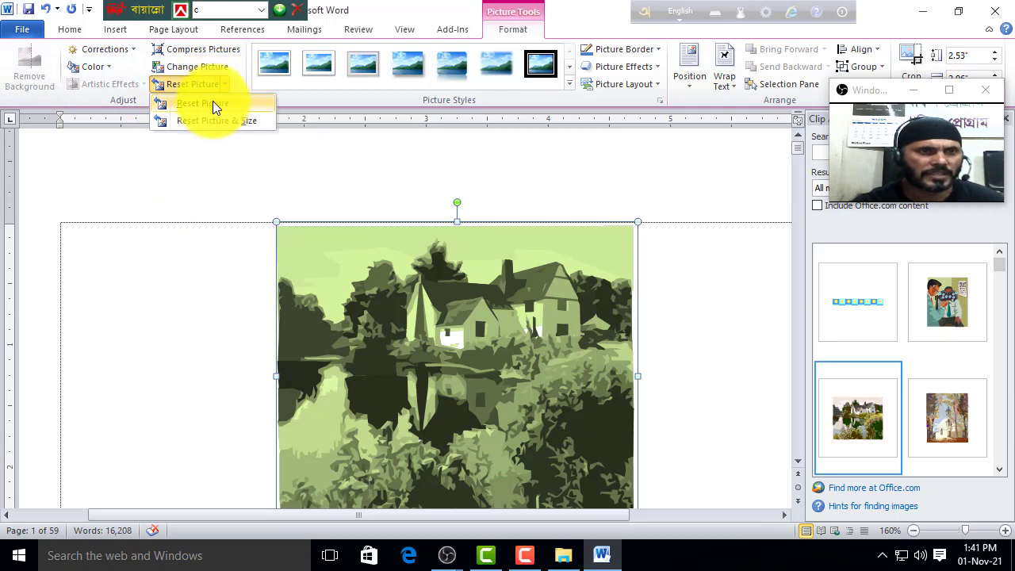
left_click(212, 122)
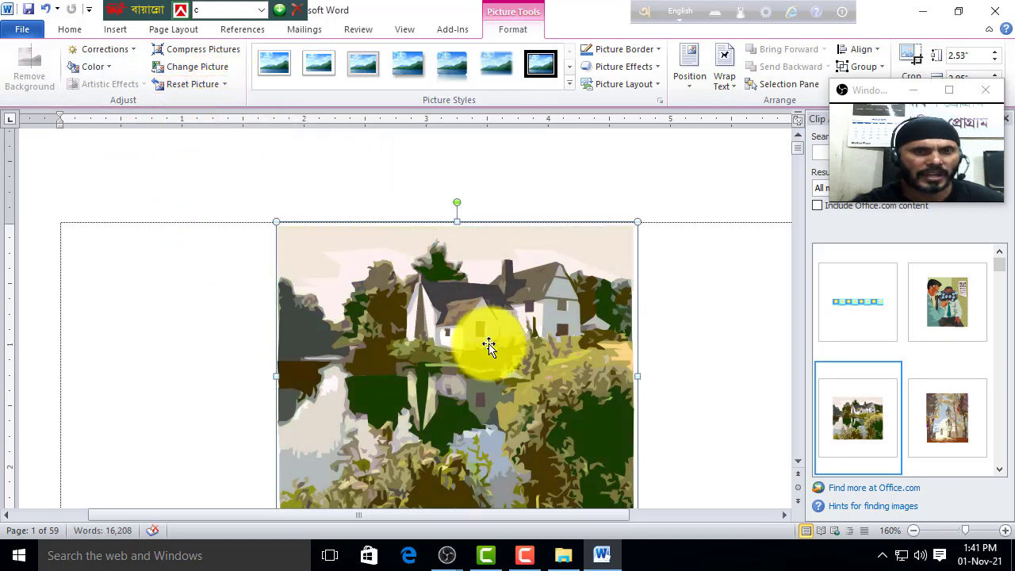
- Open the file browser for replacing the cottage picture and cancel it
left_click(193, 68)
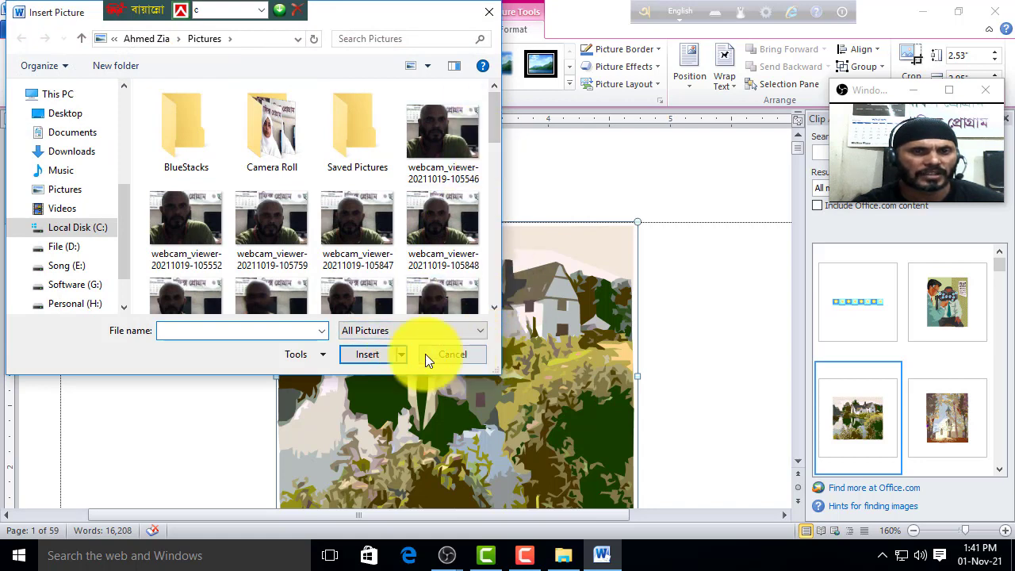
left_click(453, 356)
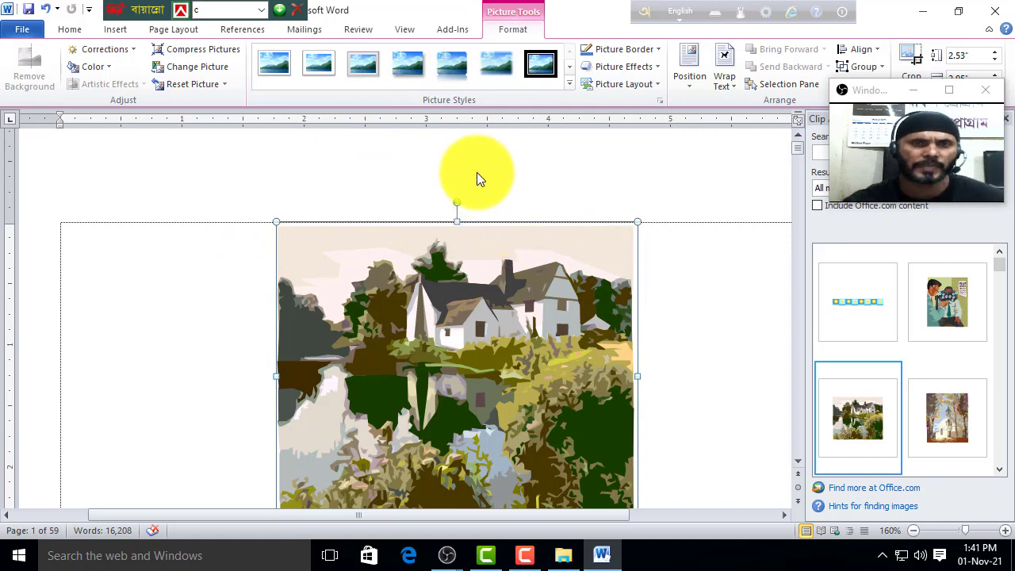
- Apply the Metal Oval picture style to the cottage picture
left_click(568, 82)
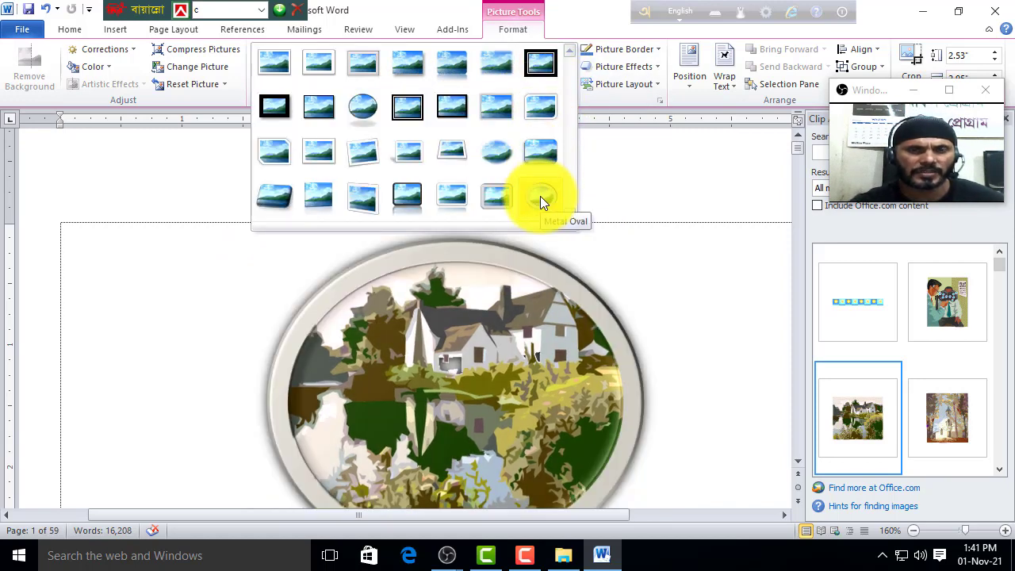
left_click(540, 196)
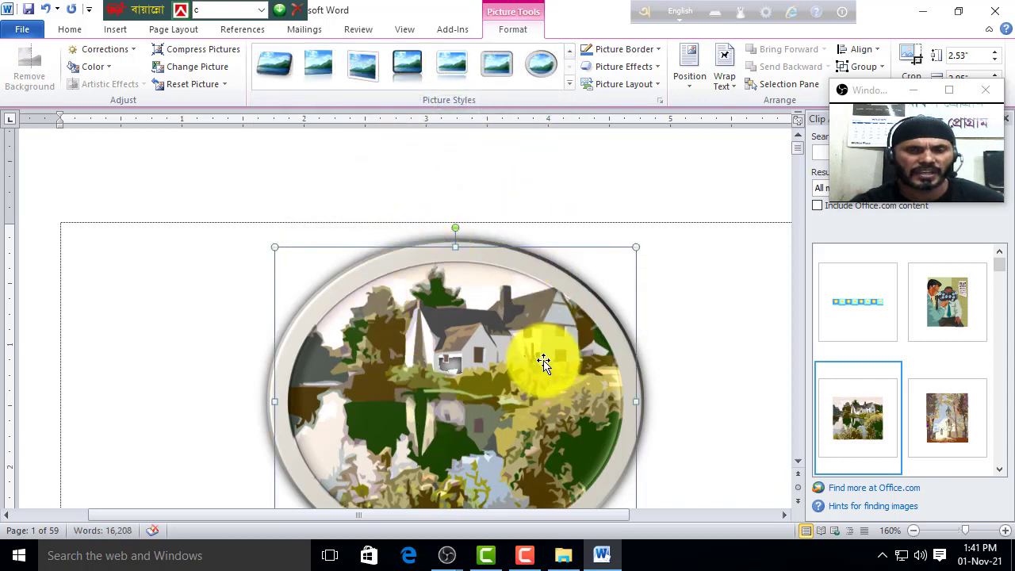
scroll(544, 358, "down", 1)
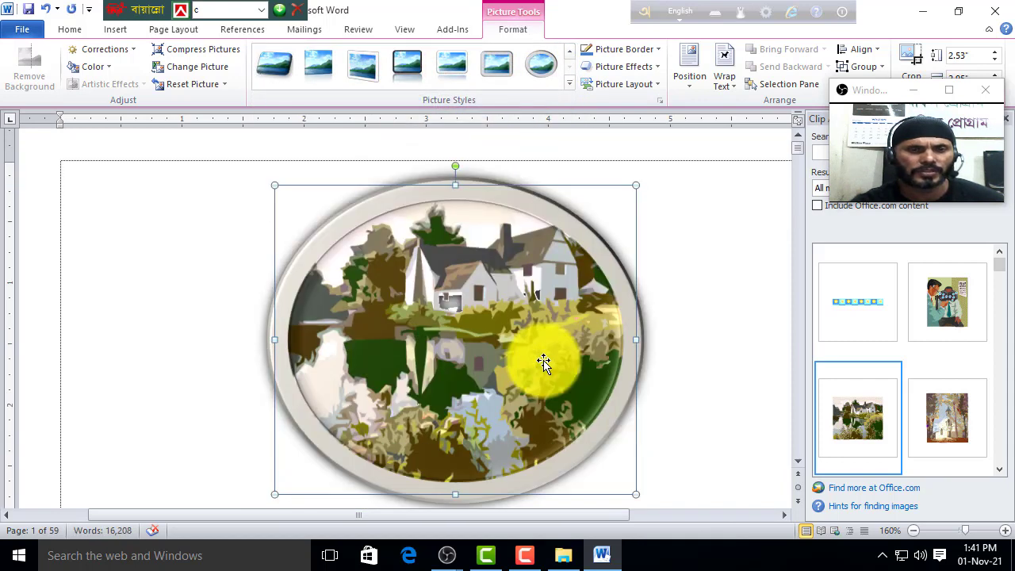
- Try the thick black matte style and the double black frame style on the picture, and reset its formatting
left_click(568, 83)
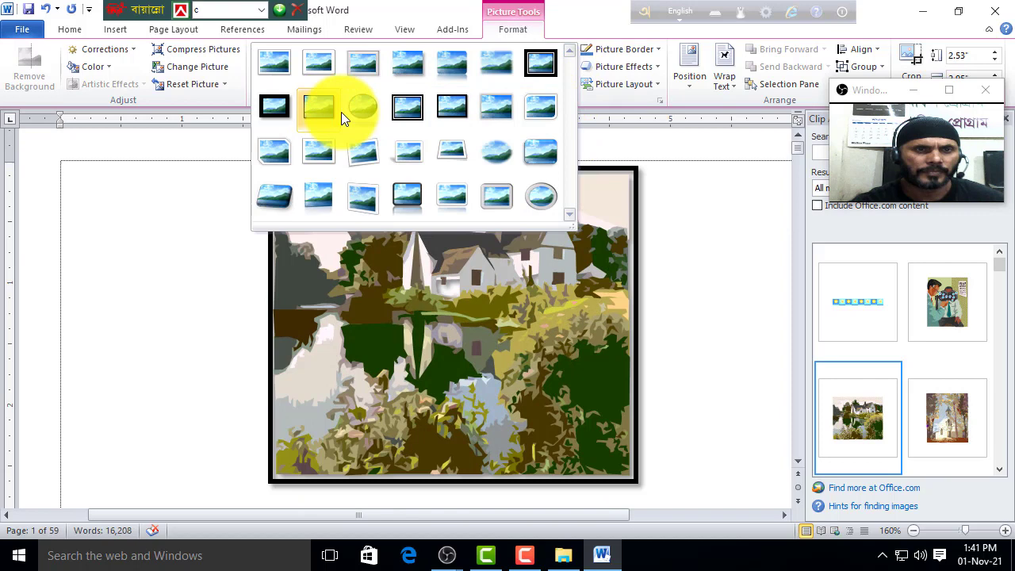
left_click(273, 109)
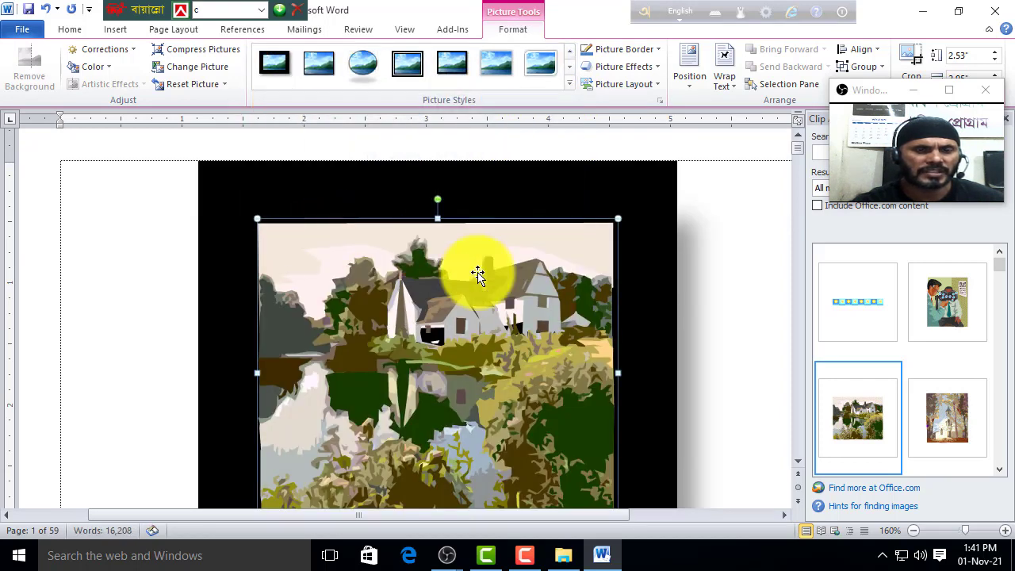
left_click(403, 66)
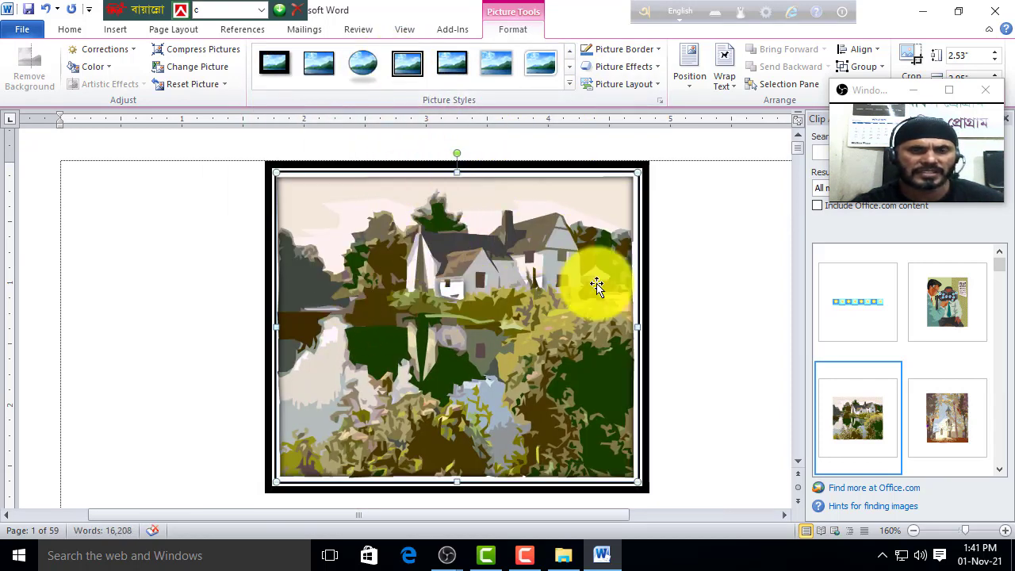
left_click(177, 87)
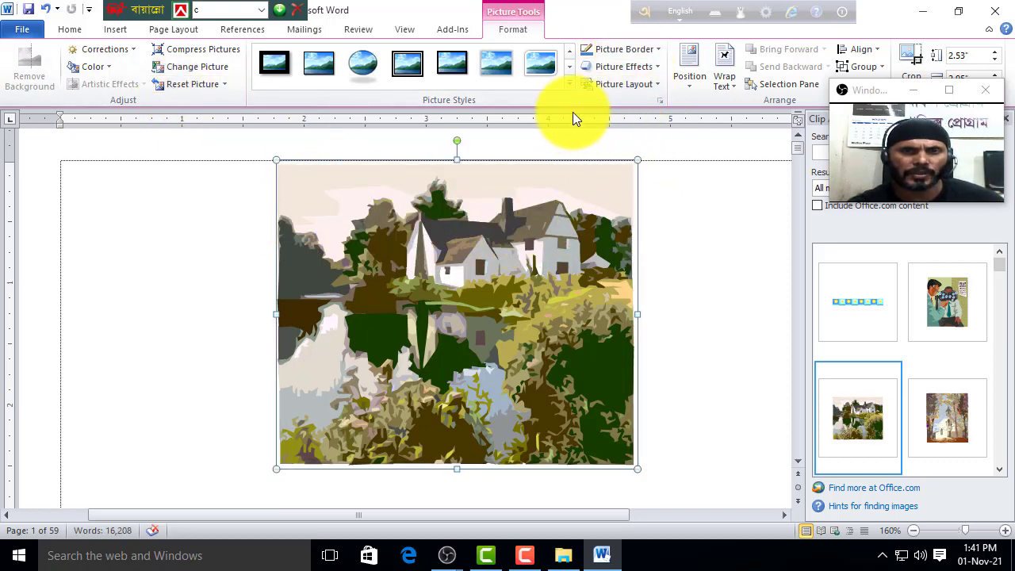
- Preview the picture styles, including the metal oval frame, on the cottage picture without applying one
left_click(569, 83)
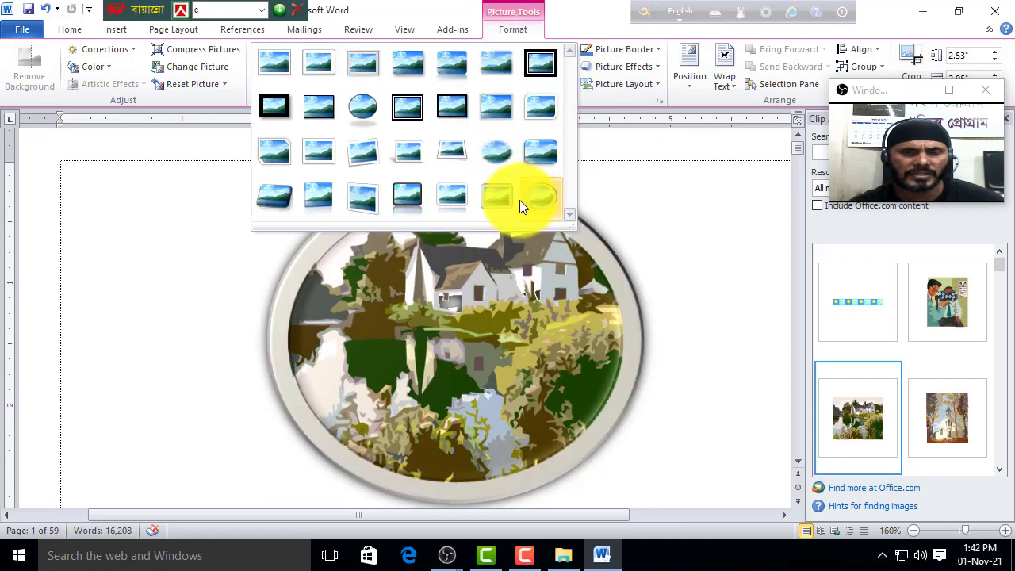
left_click(707, 270)
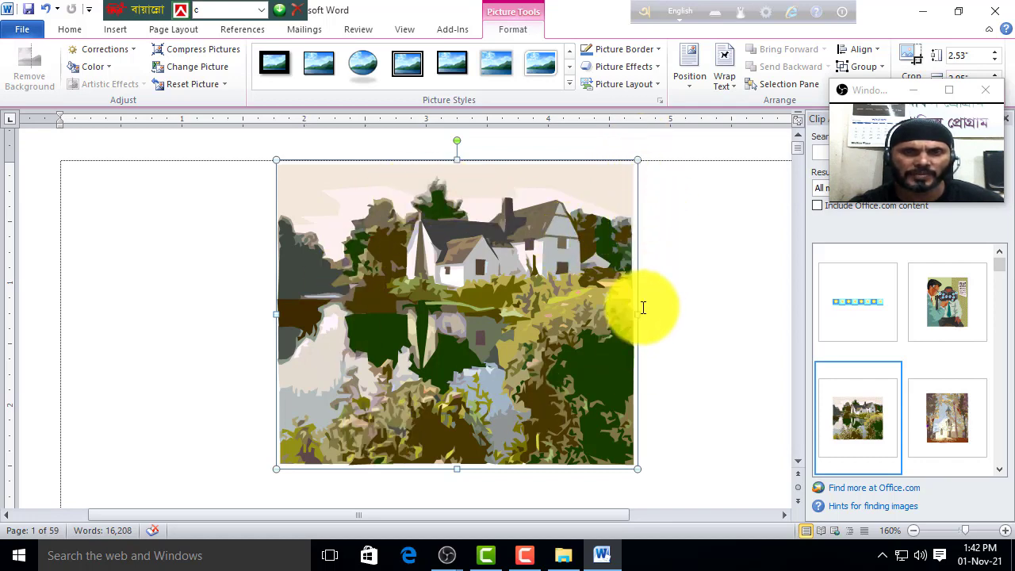
- Give the cottage picture a light blue border with a weight of 6 pt
left_click(658, 51)
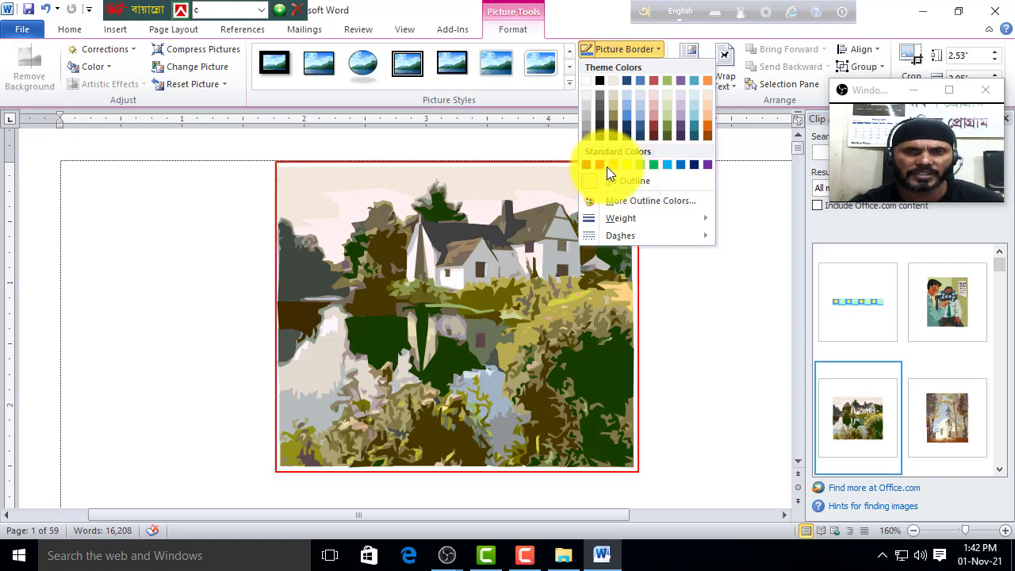
left_click(659, 164)
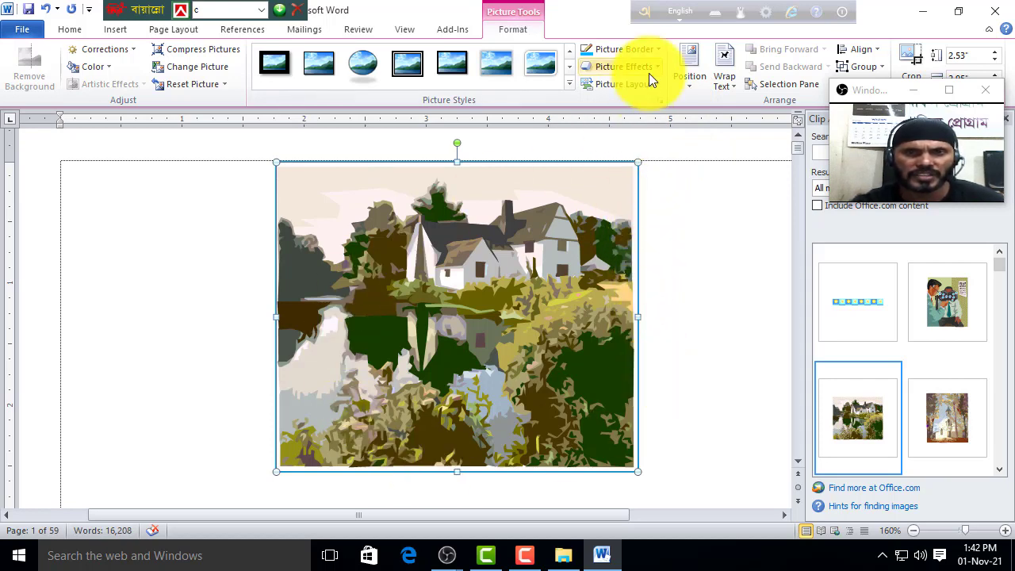
left_click(655, 49)
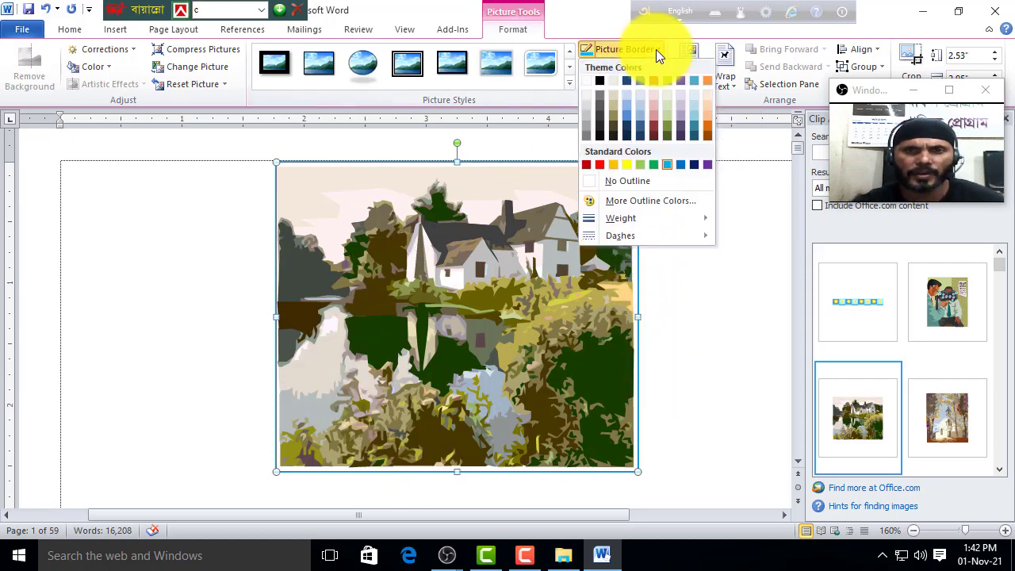
mouse_move(639, 214)
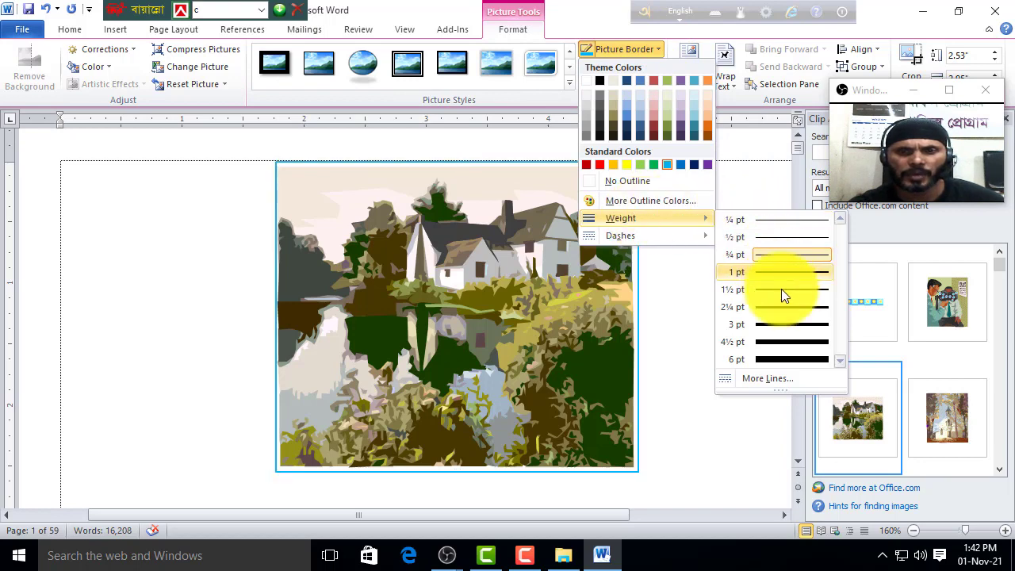
left_click(787, 360)
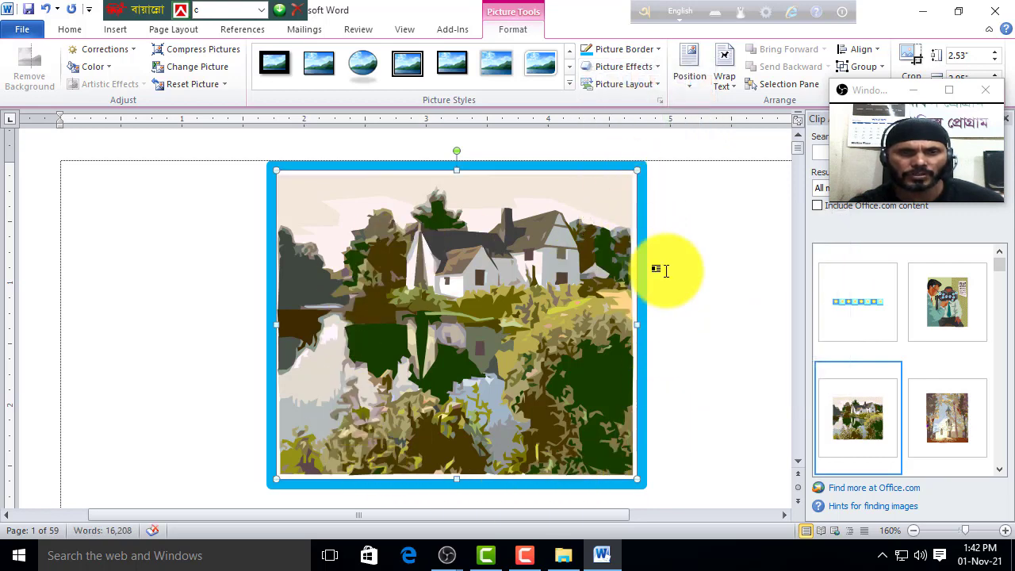
- Change the line type of the picture's light blue border to dashed
left_click(659, 64)
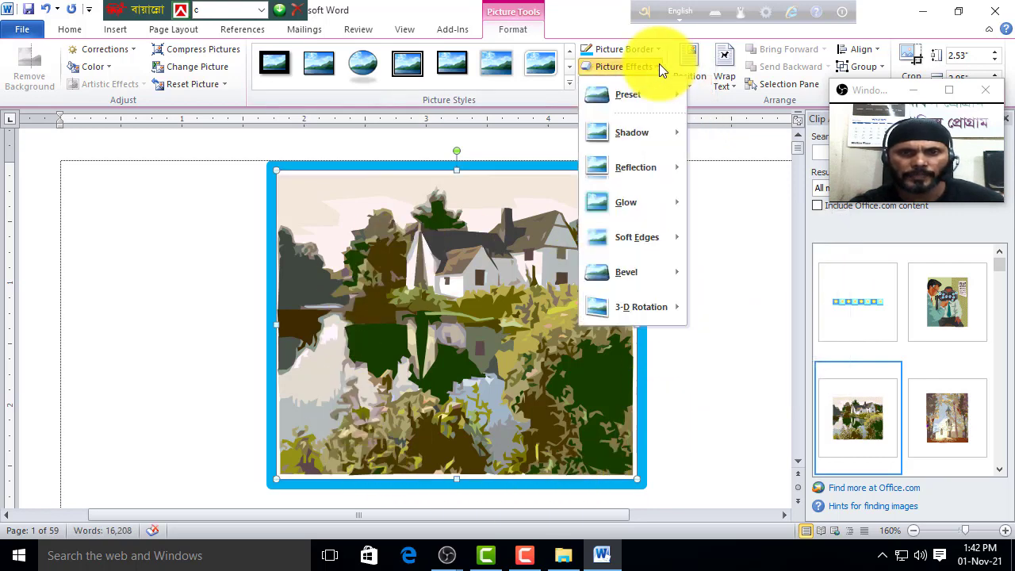
left_click(657, 46)
left_click(657, 47)
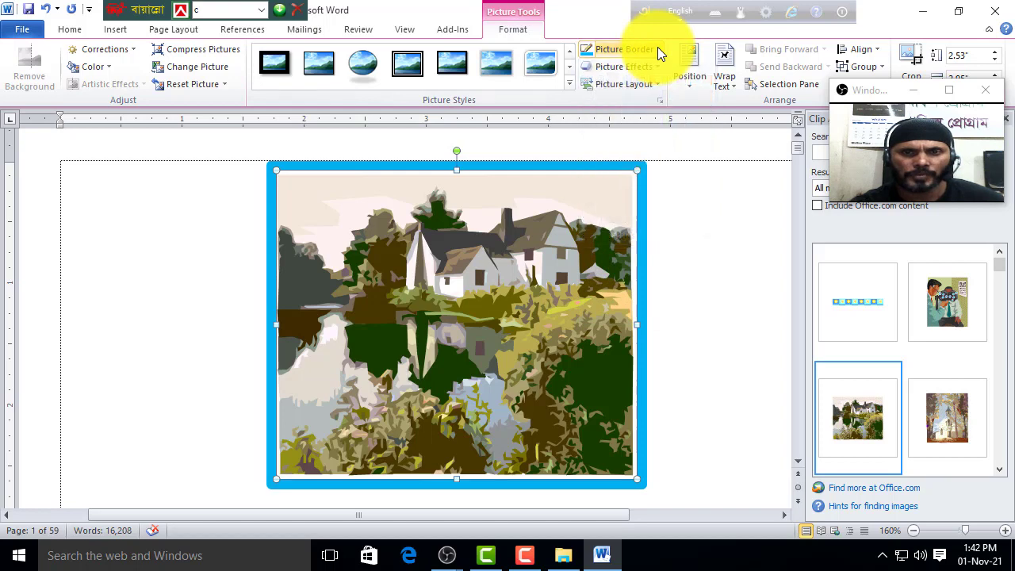
left_click(657, 47)
mouse_move(711, 217)
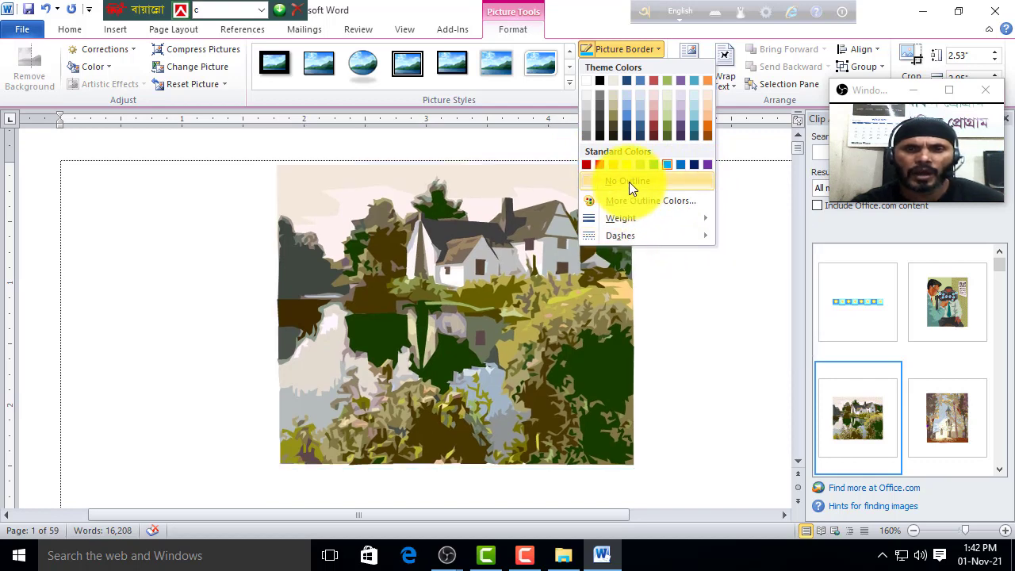
mouse_move(611, 236)
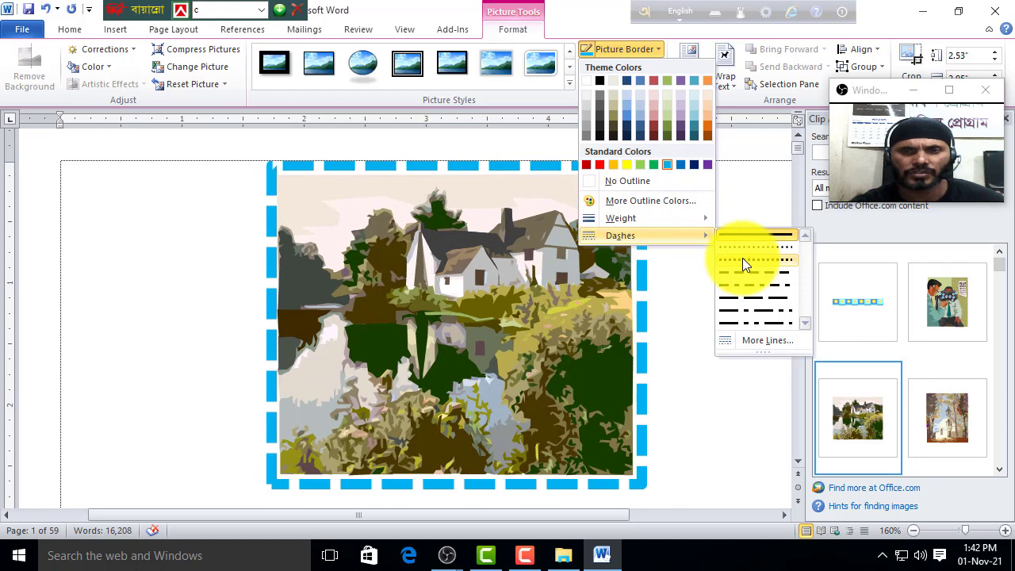
left_click(725, 282)
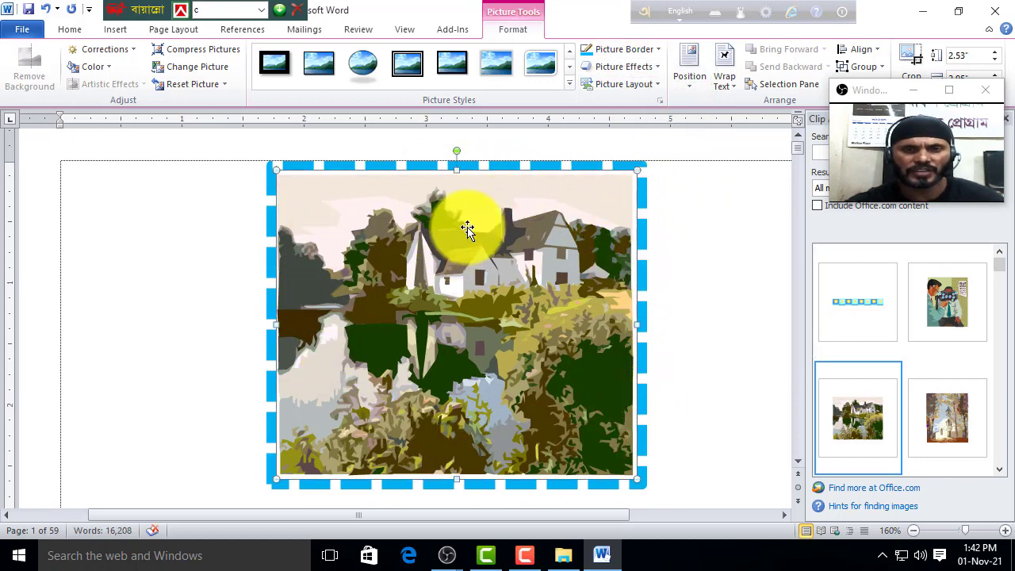
- Remove the border from the cottage picture by setting it to No Outline
left_click(658, 49)
left_click(633, 181)
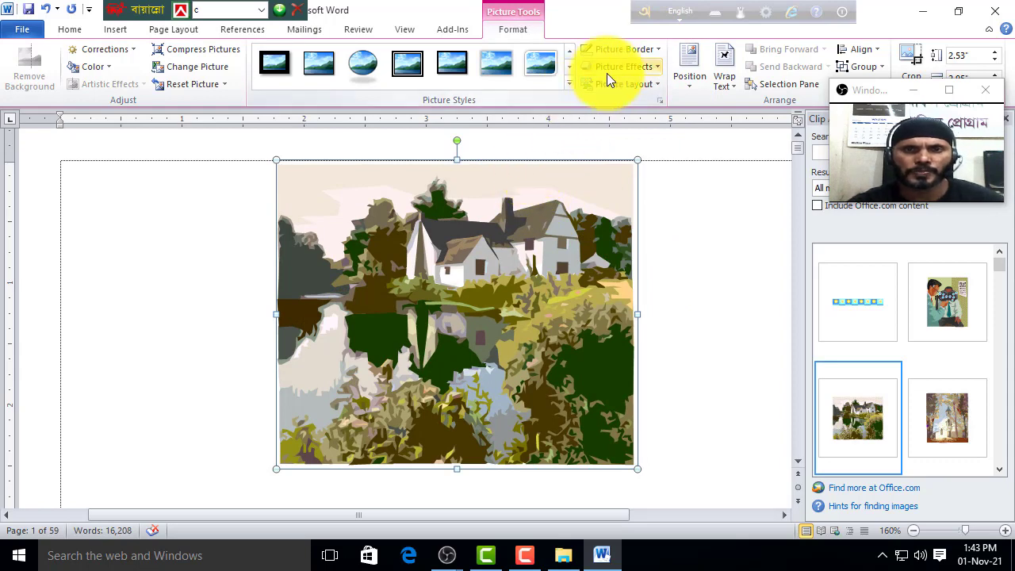
- Browse the picture effects for the cottage picture and apply a parallel 3-D rotation that lays it nearly flat
left_click(658, 67)
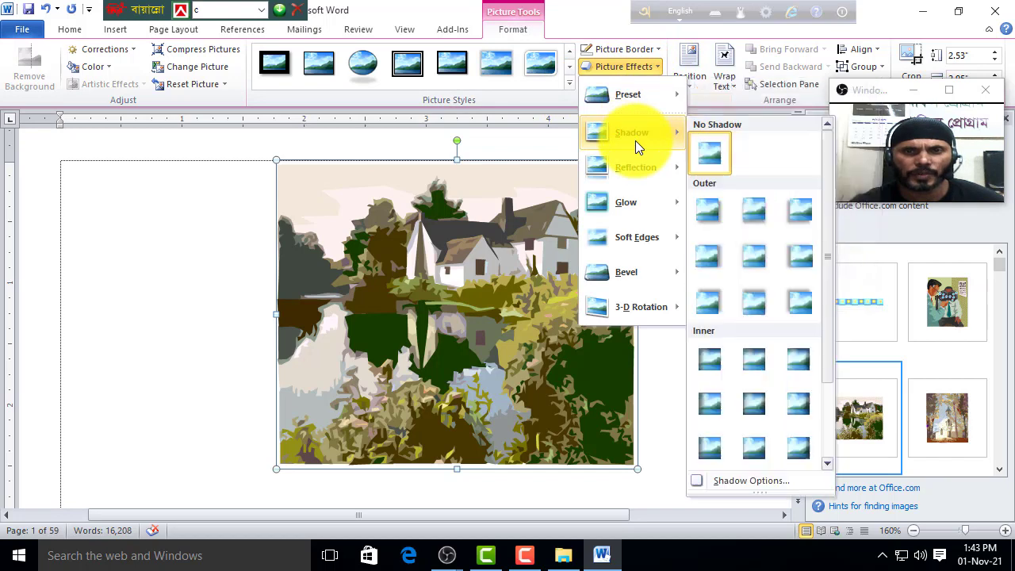
mouse_move(625, 94)
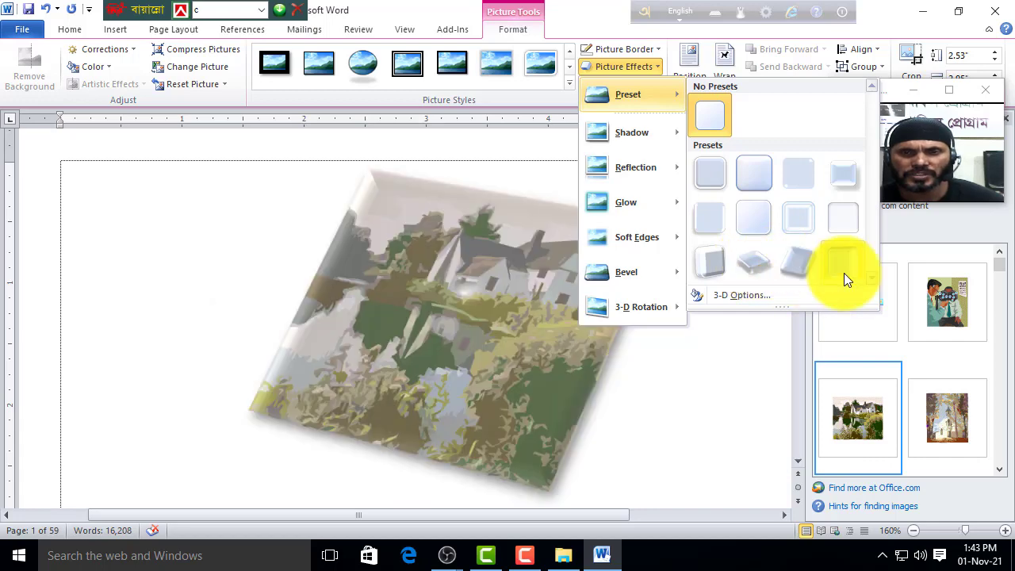
mouse_move(635, 134)
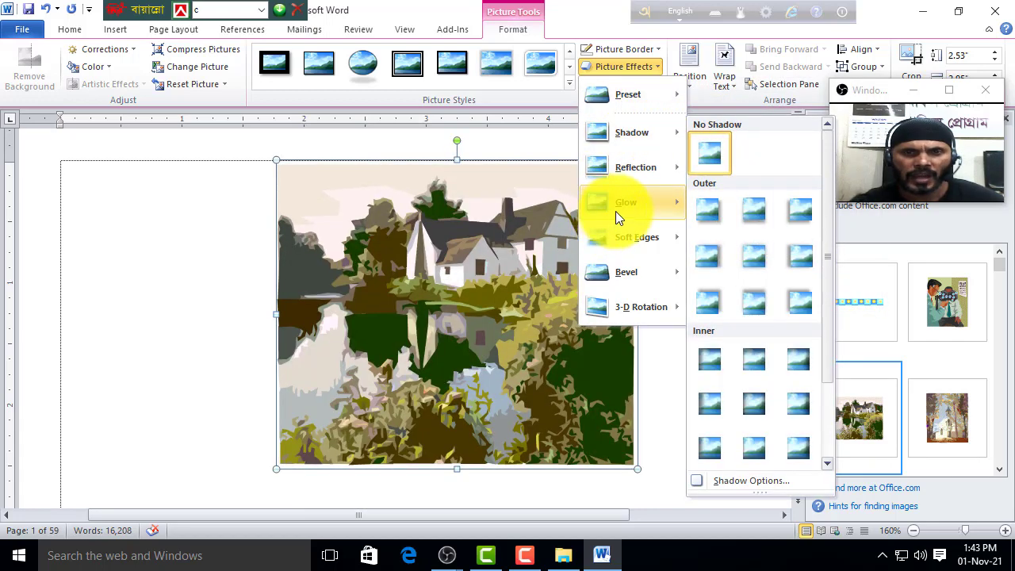
mouse_move(655, 206)
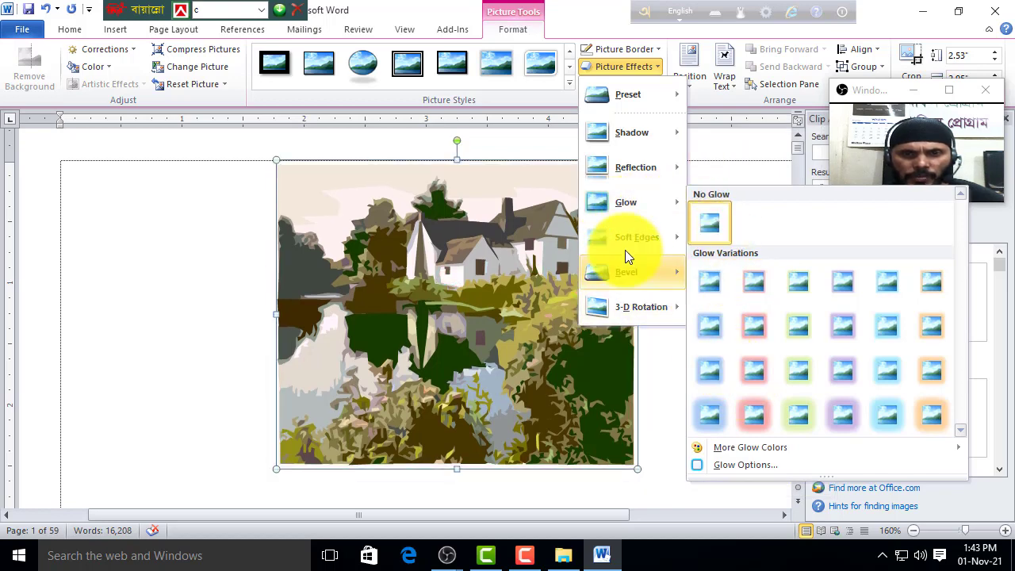
mouse_move(610, 178)
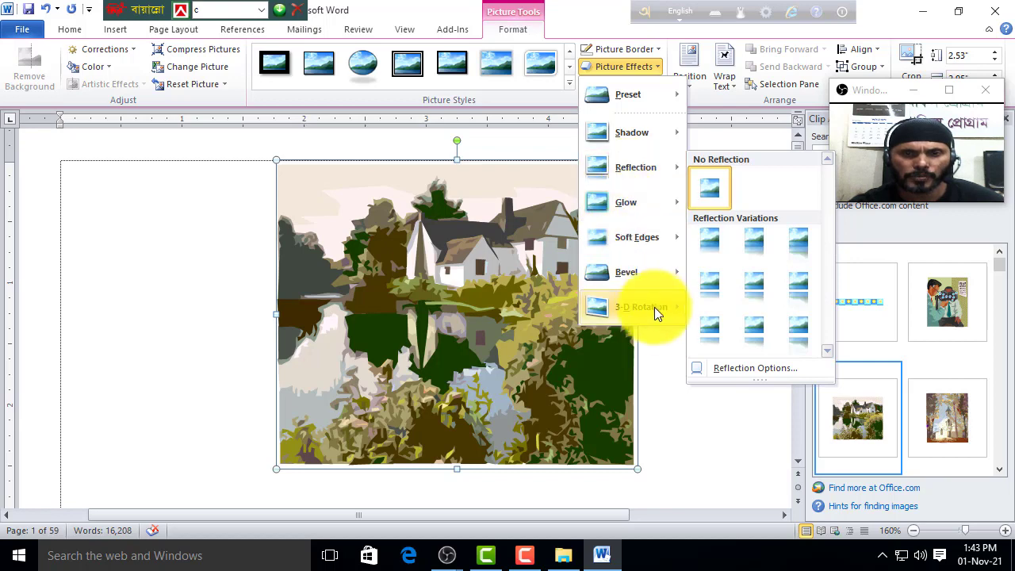
mouse_move(656, 317)
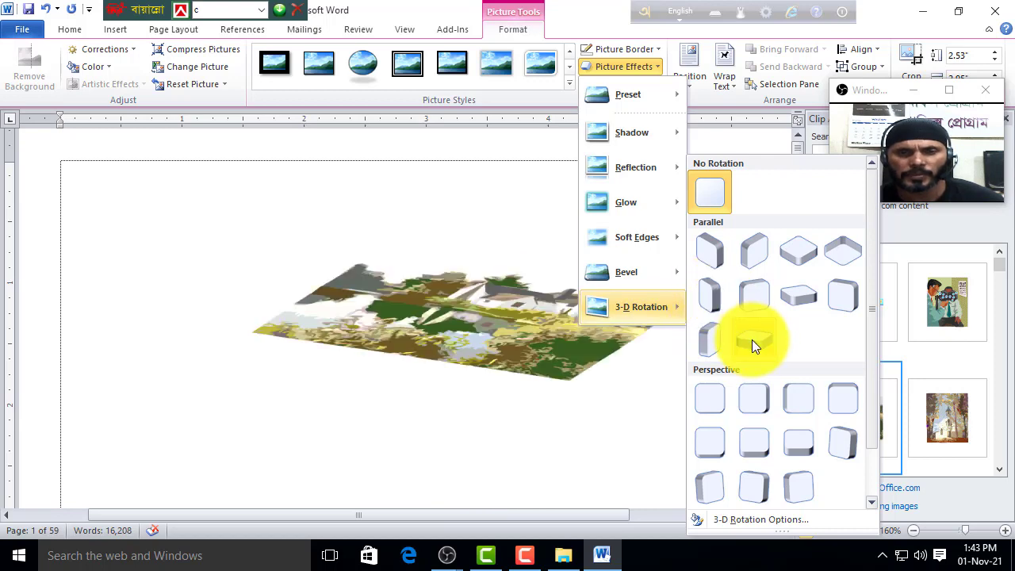
left_click(753, 344)
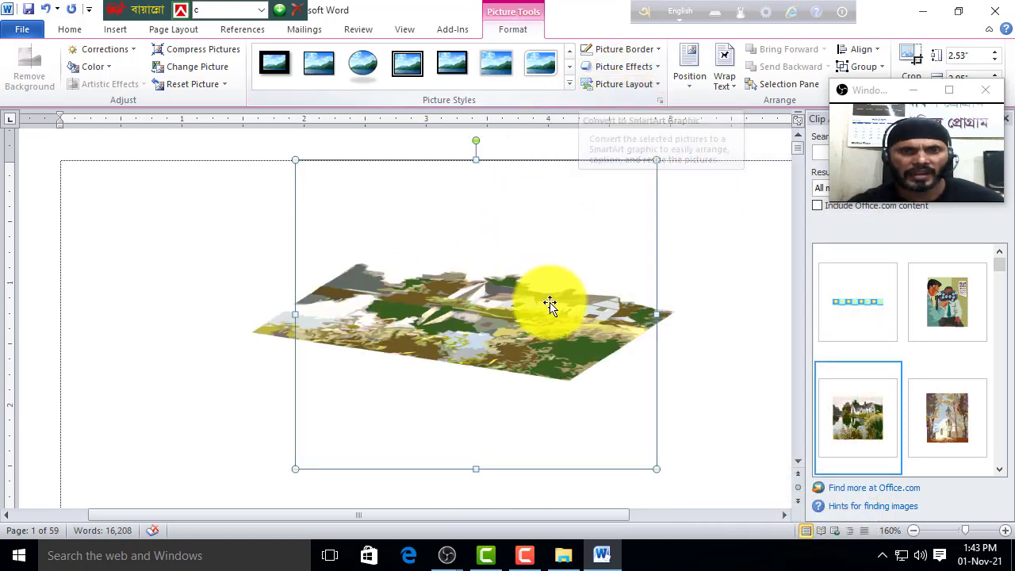
- Reset the cottage picture to discard its 3-D rotation
left_click(183, 84)
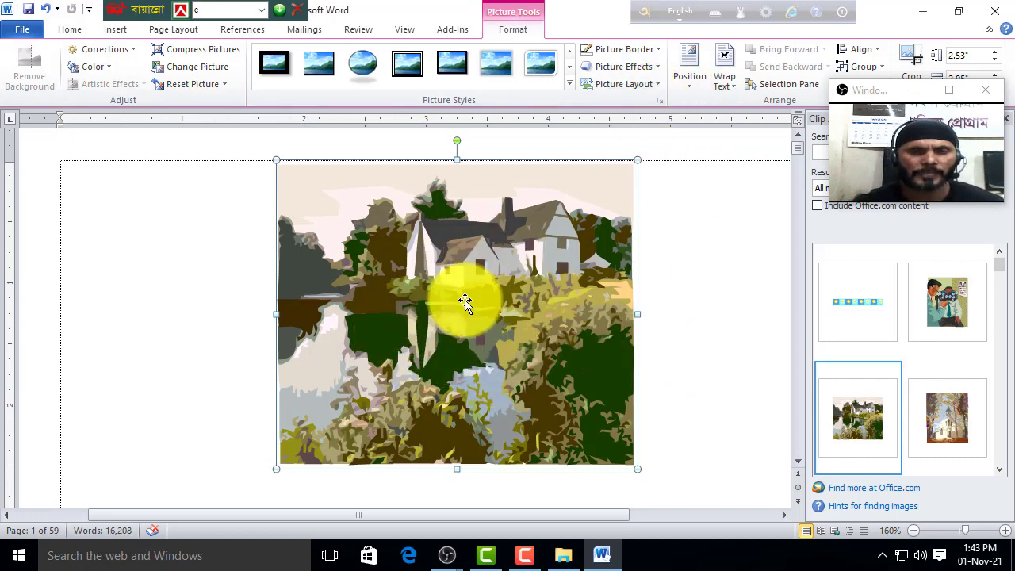
scroll(488, 331, "down", 3)
scroll(476, 347, "up", 3)
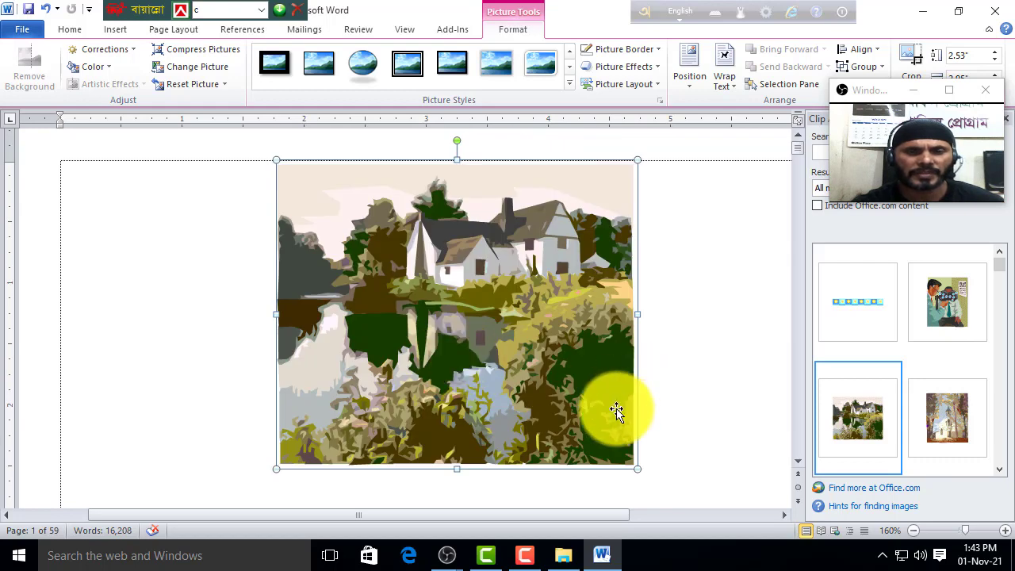
- Convert the cottage picture to the SmartArt picture layout with a circular picture above a double-headed arrow, and caption it "House"
left_click(655, 85)
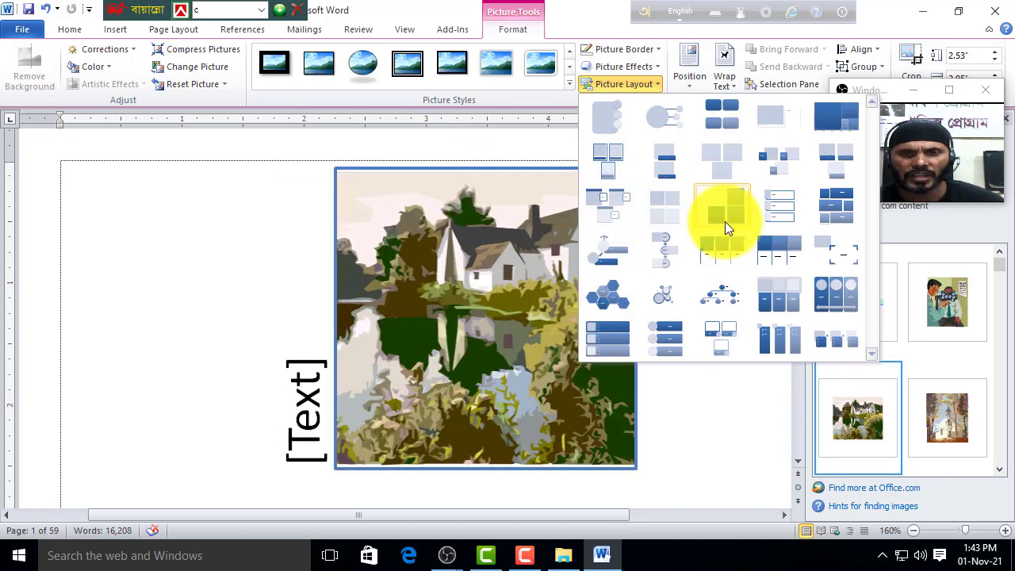
left_click(719, 300)
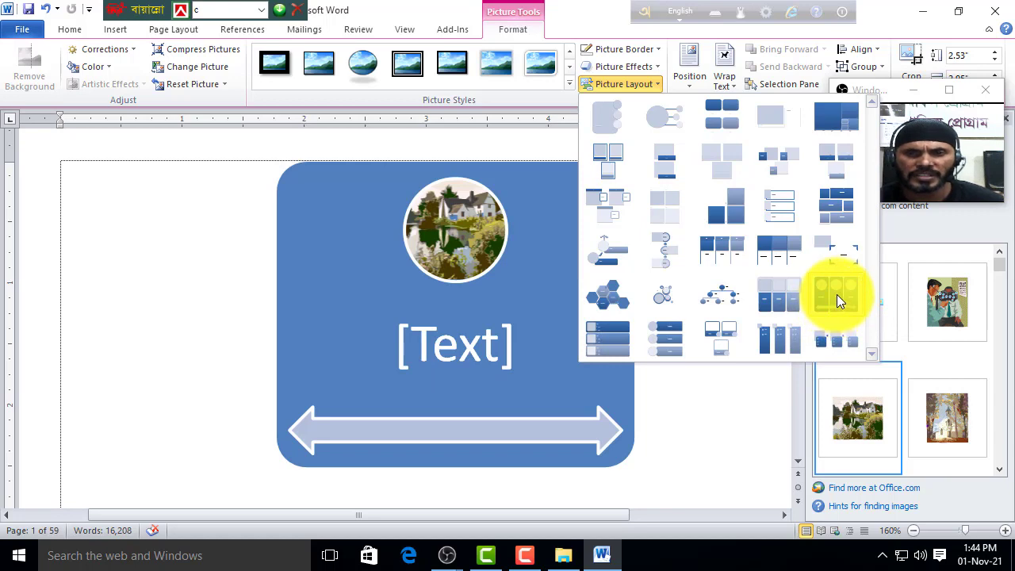
left_click(837, 295)
left_click(448, 357)
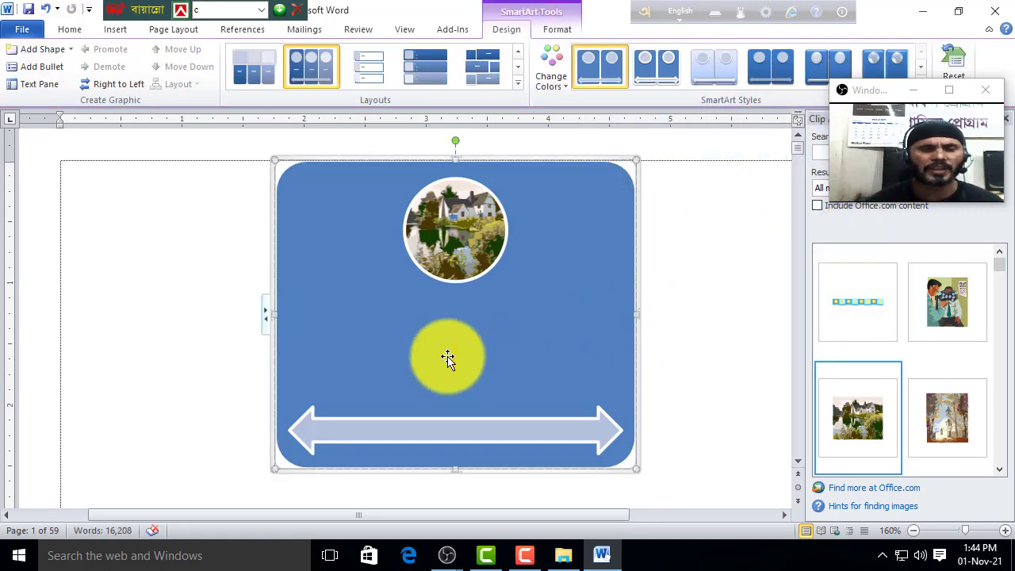
type("House")
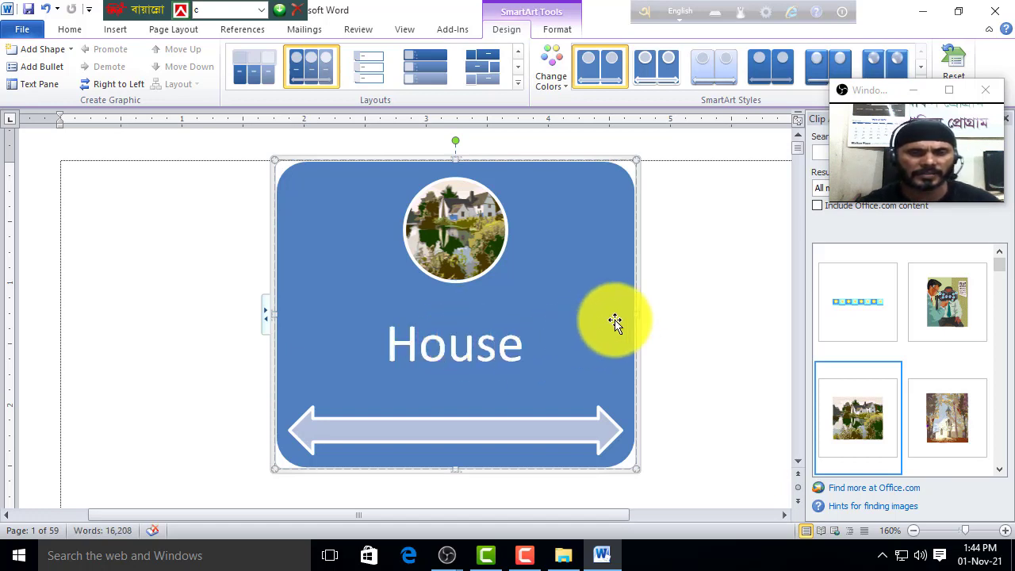
left_click(690, 312)
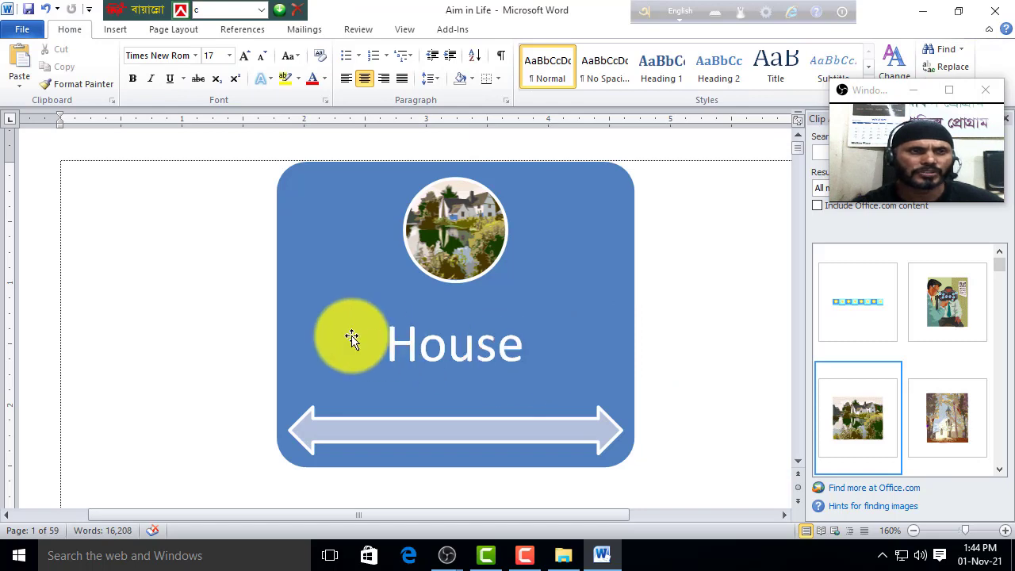
- Undo the "House" caption and the SmartArt conversion of the cottage picture, and return to the picture formatting options
left_click(44, 11)
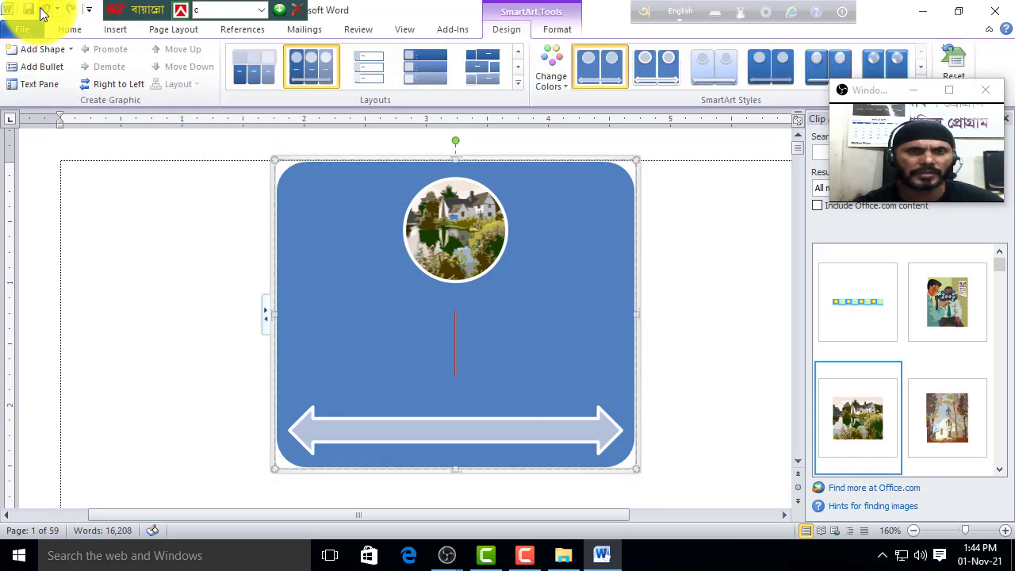
left_click(44, 11)
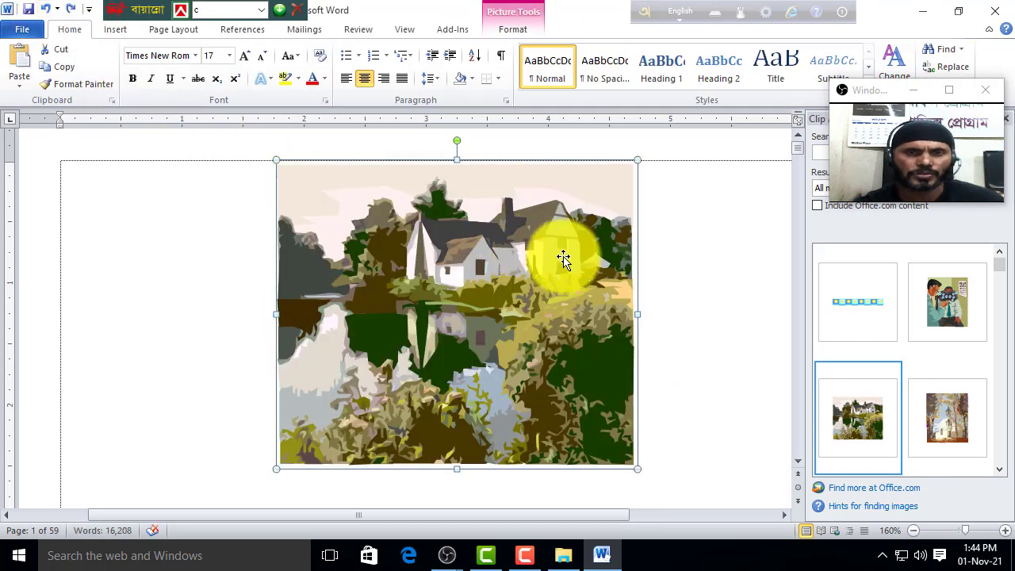
left_click(514, 29)
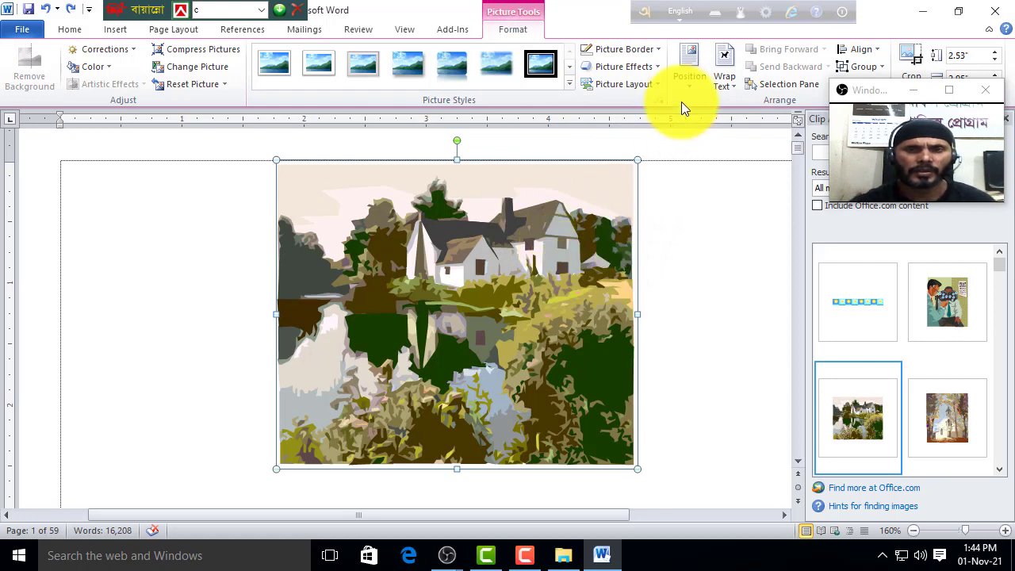
scroll(555, 325, "down", 3)
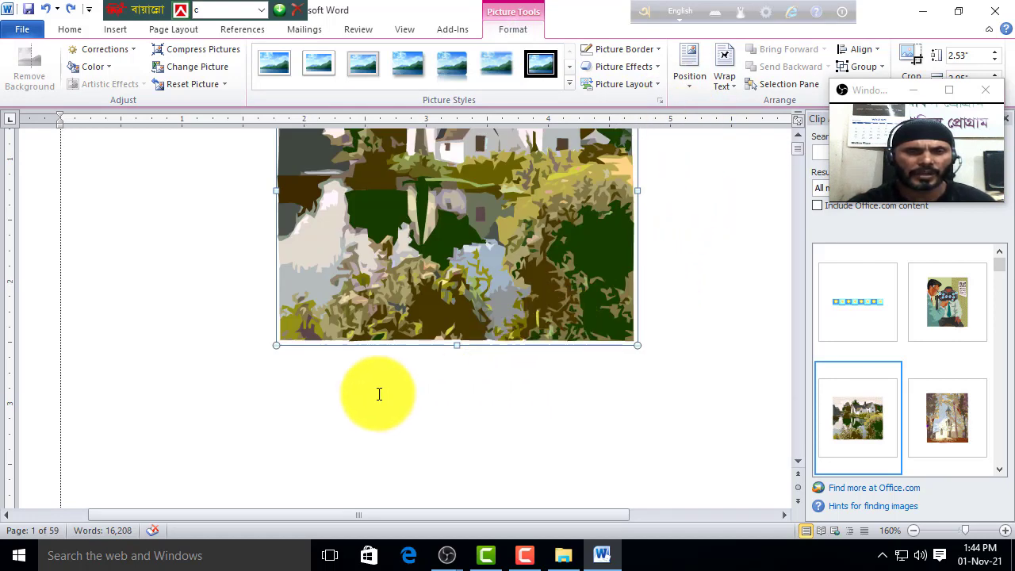
left_click(388, 387)
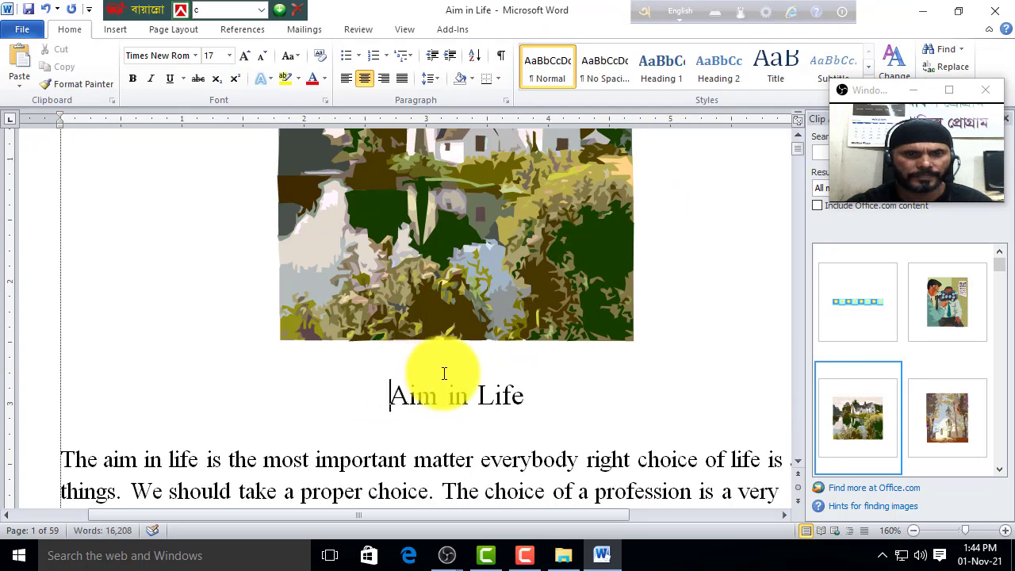
left_click(324, 360)
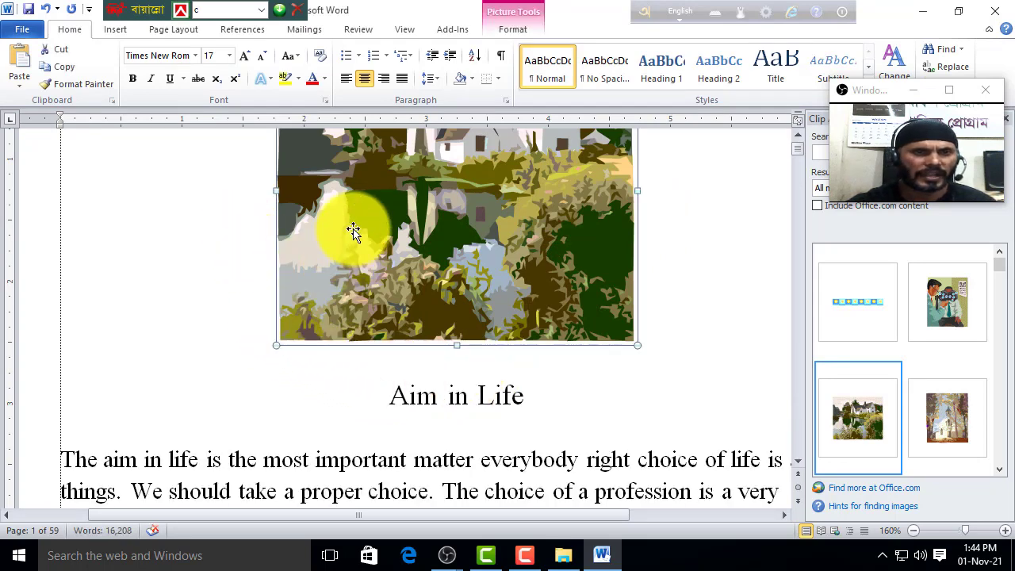
left_click(238, 199)
scroll(219, 195, "up", 3)
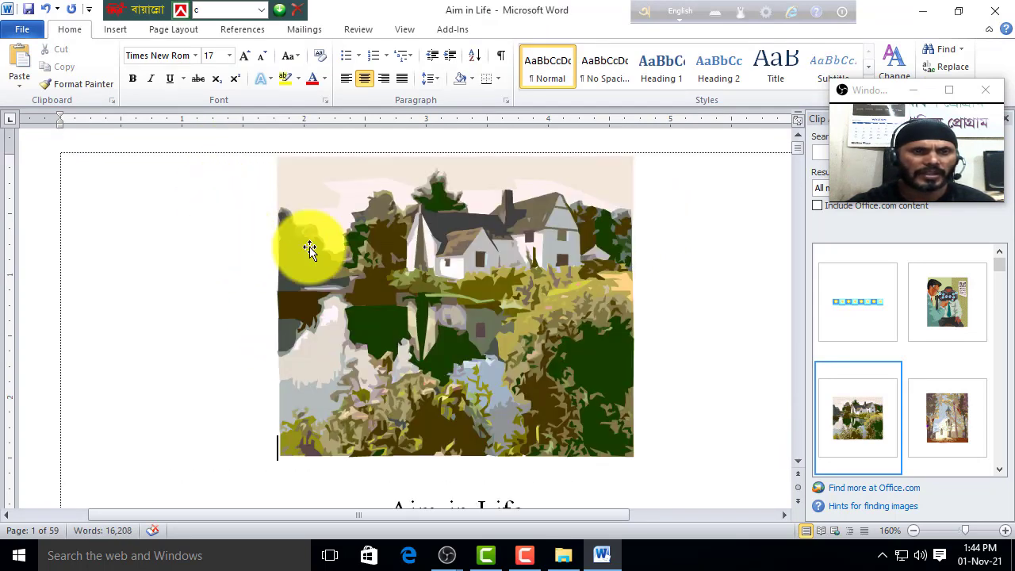
- Select the cottage picture and position it in the top left of the page with square text wrapping
key("shift+Right")
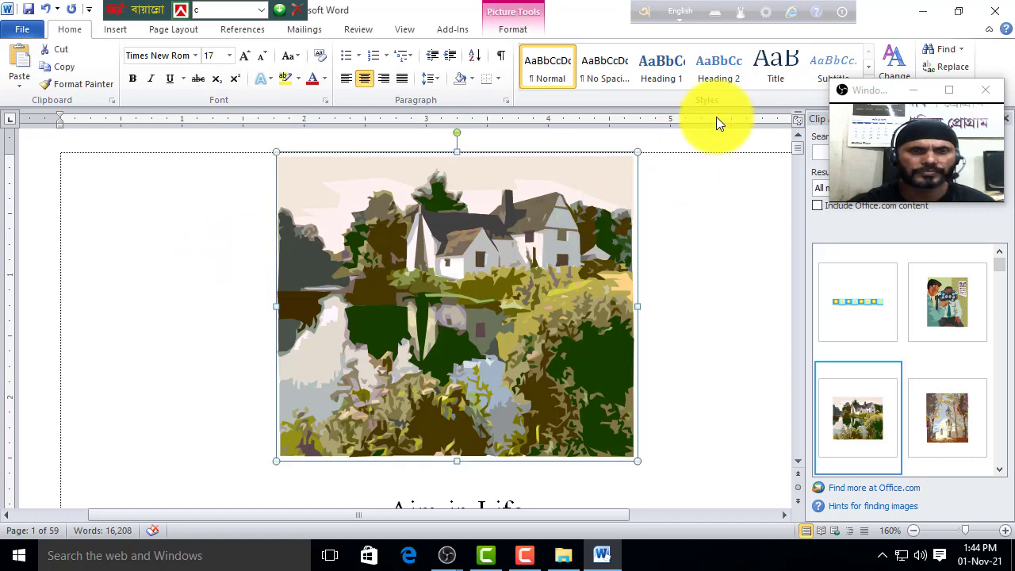
left_click(507, 26)
left_click(692, 86)
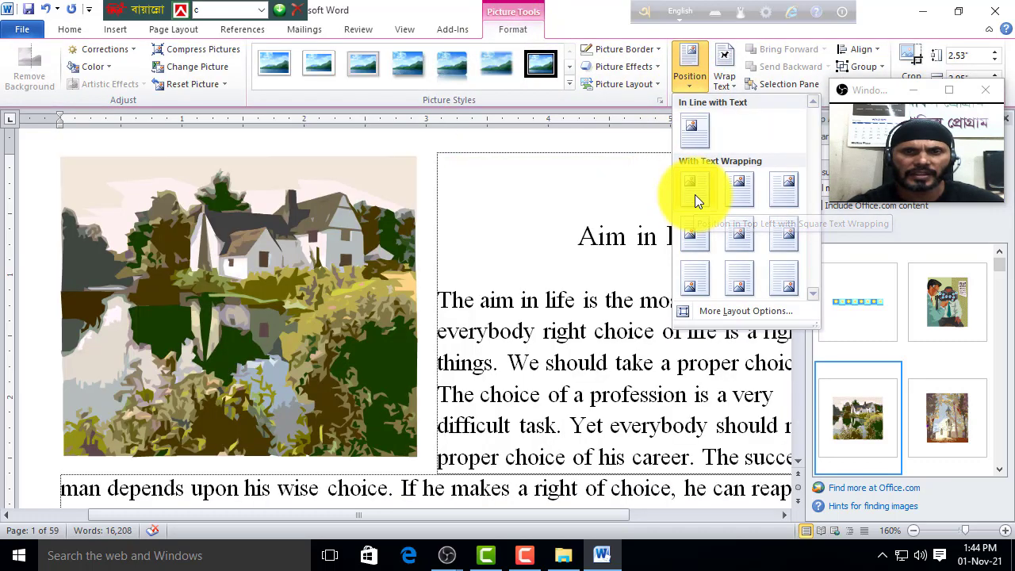
left_click(690, 207)
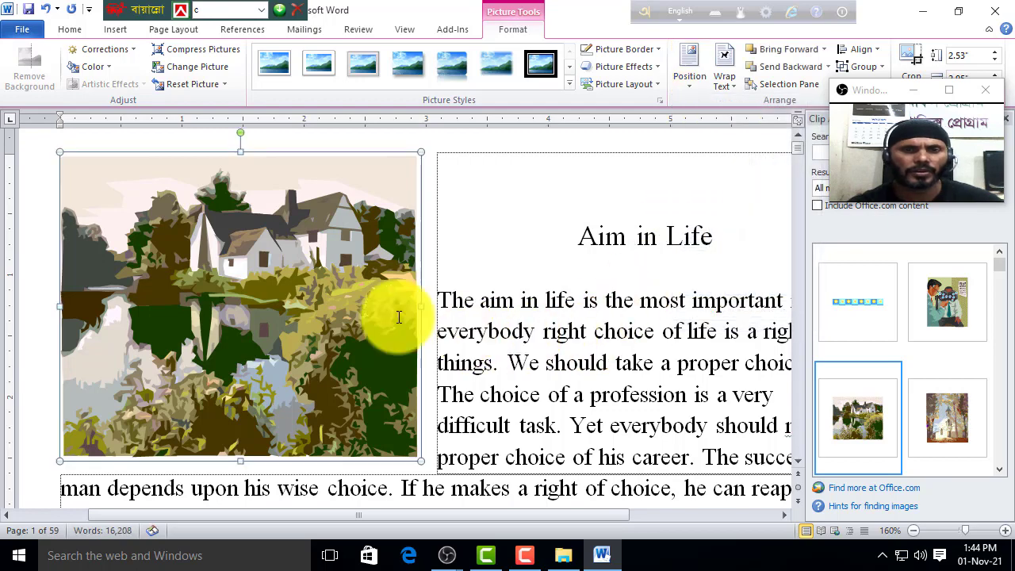
left_click_drag(238, 272, 253, 219)
scroll(253, 220, "down", 1)
scroll(249, 235, "up", 3)
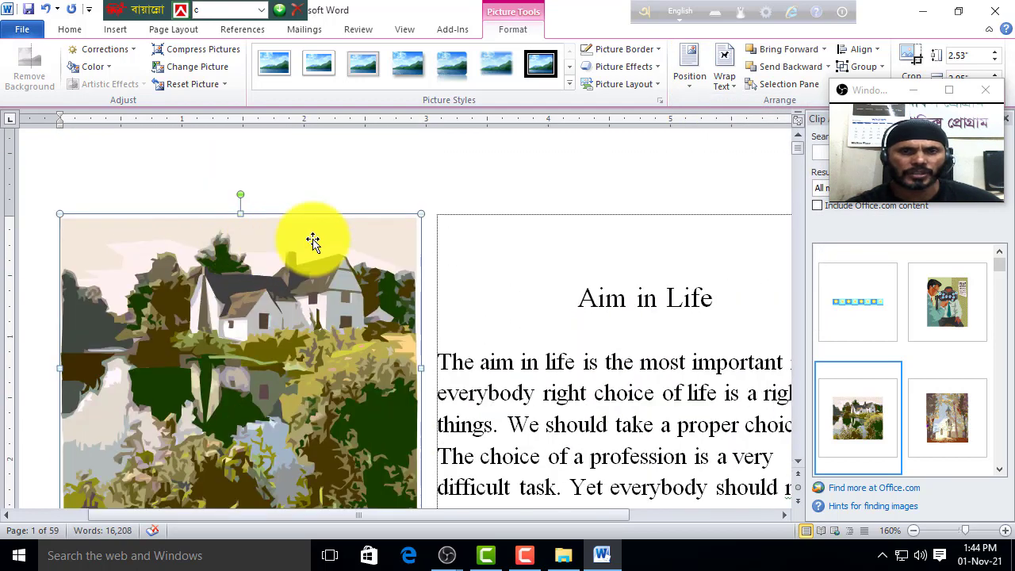
- Position the cottage picture in the top center of the page with square text wrapping
left_click(691, 86)
left_click(736, 194)
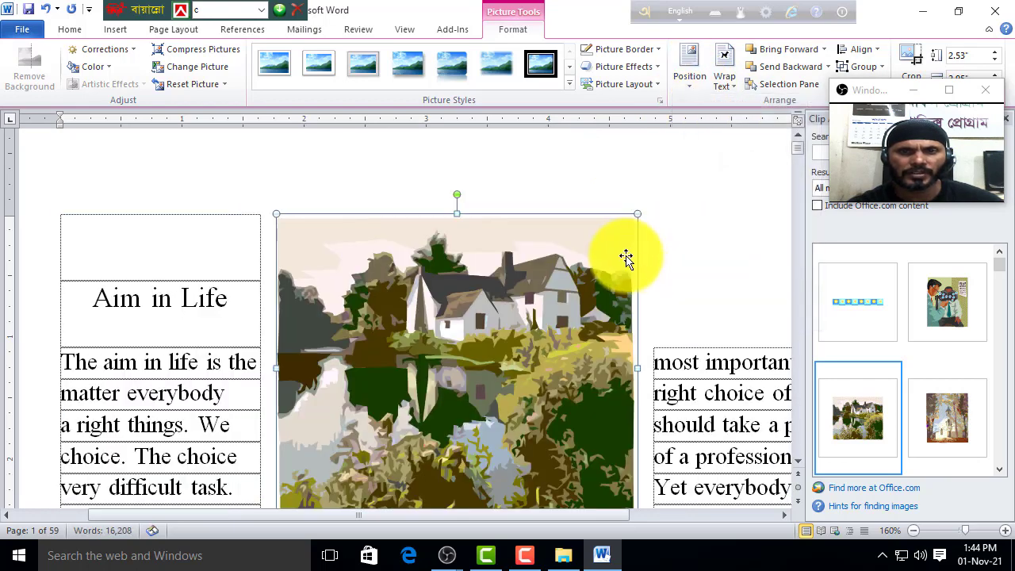
scroll(404, 265, "down", 3)
scroll(667, 314, "up", 3)
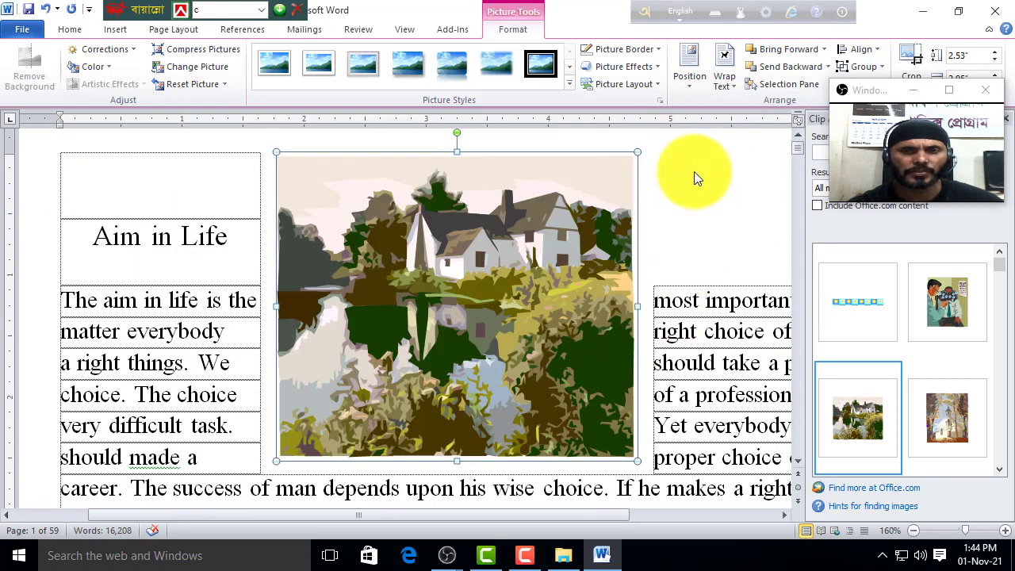
- Position the cottage picture in the middle center of the page with square text wrapping and check its placement in the text
left_click(690, 88)
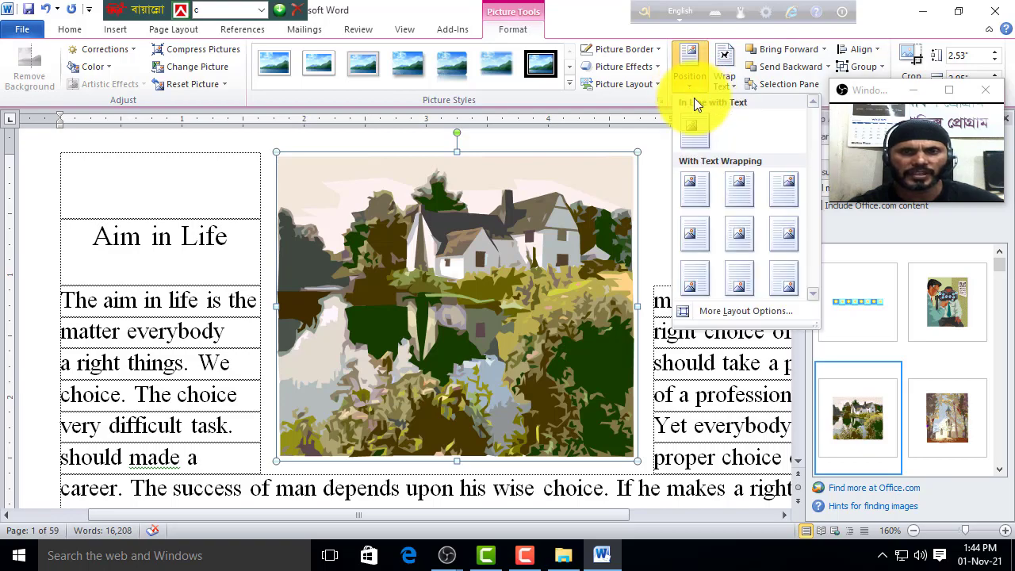
left_click(737, 232)
scroll(478, 234, "down", 5)
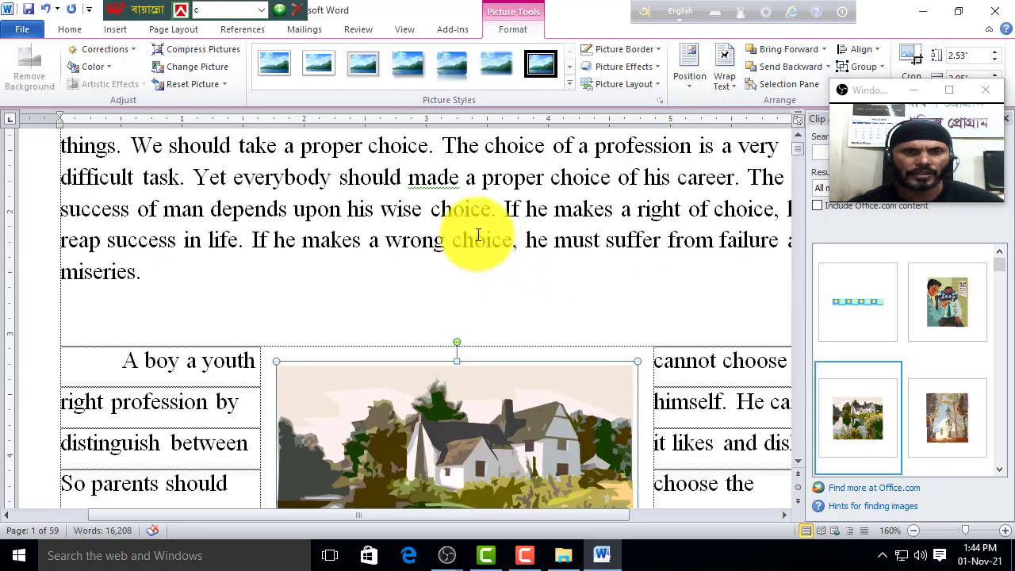
scroll(478, 235, "down", 5)
scroll(460, 215, "down", 5)
scroll(555, 245, "up", 5)
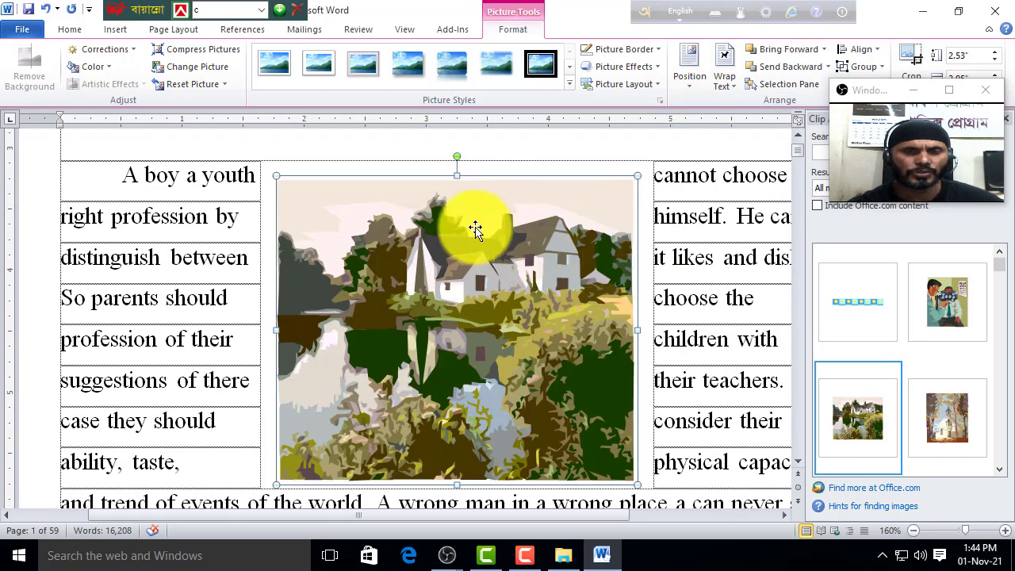
scroll(492, 234, "up", 1)
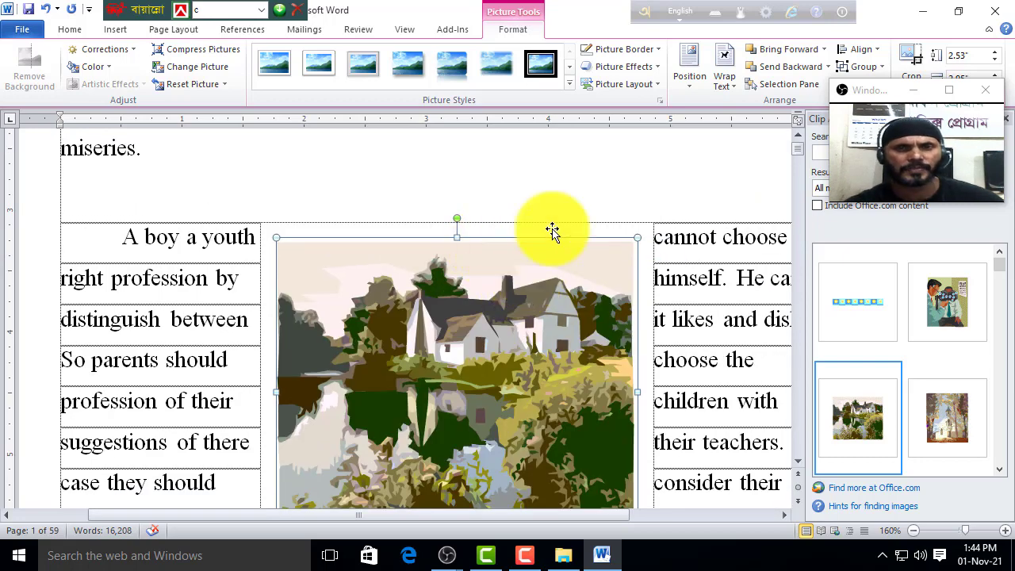